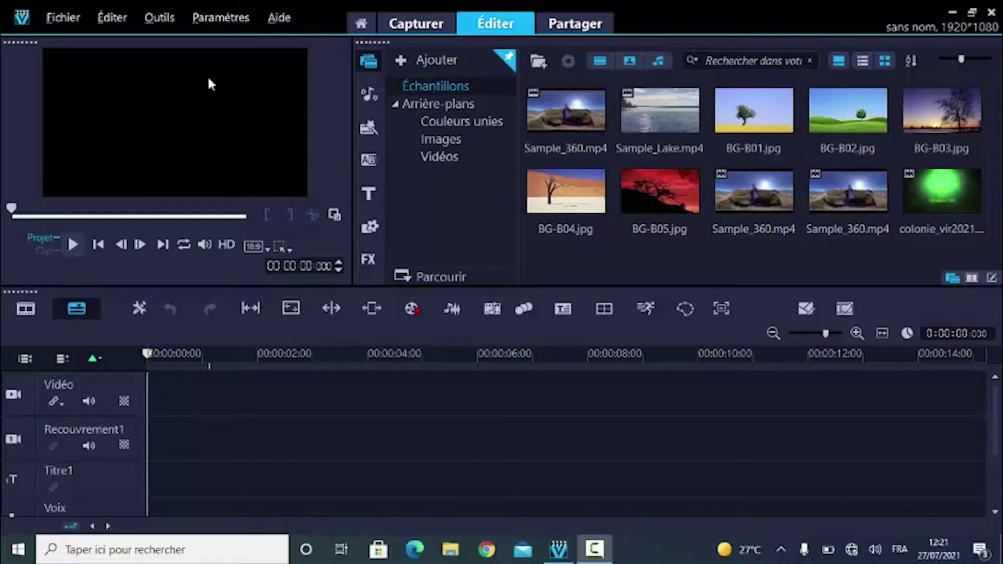
# - Add a new media library folder named "colonie"
pyautogui.click(433, 61)
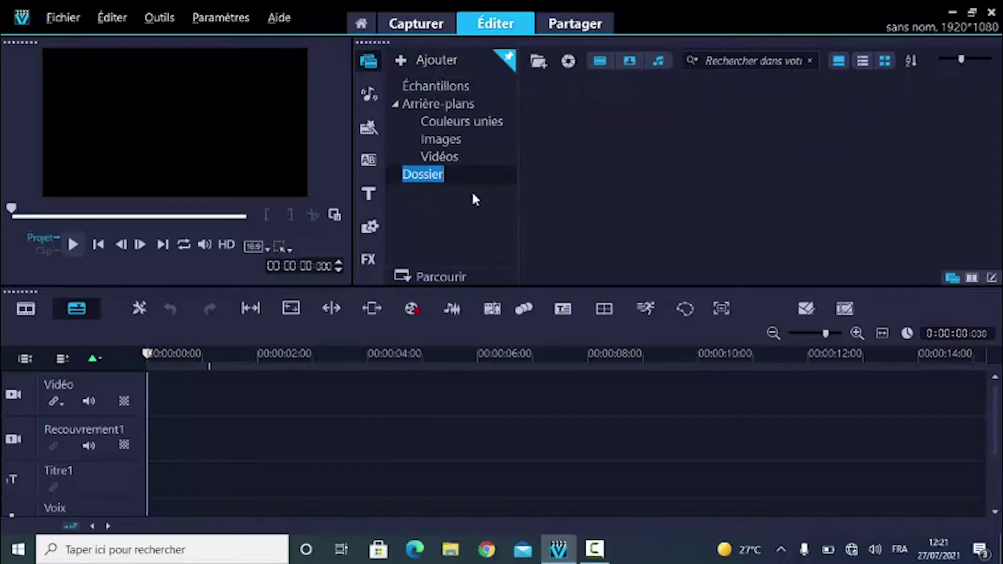
pyautogui.write('co')
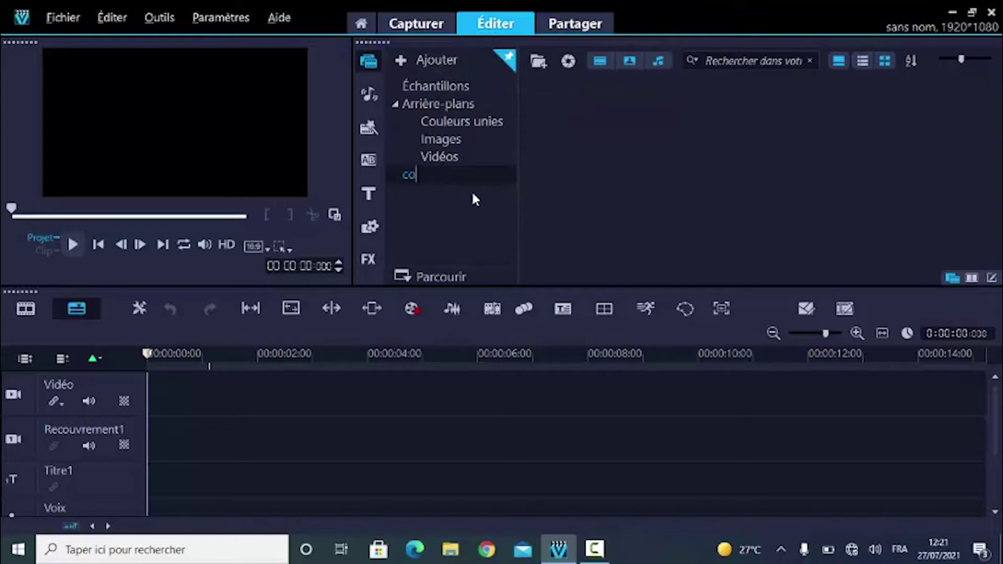
pyautogui.write('lonie')
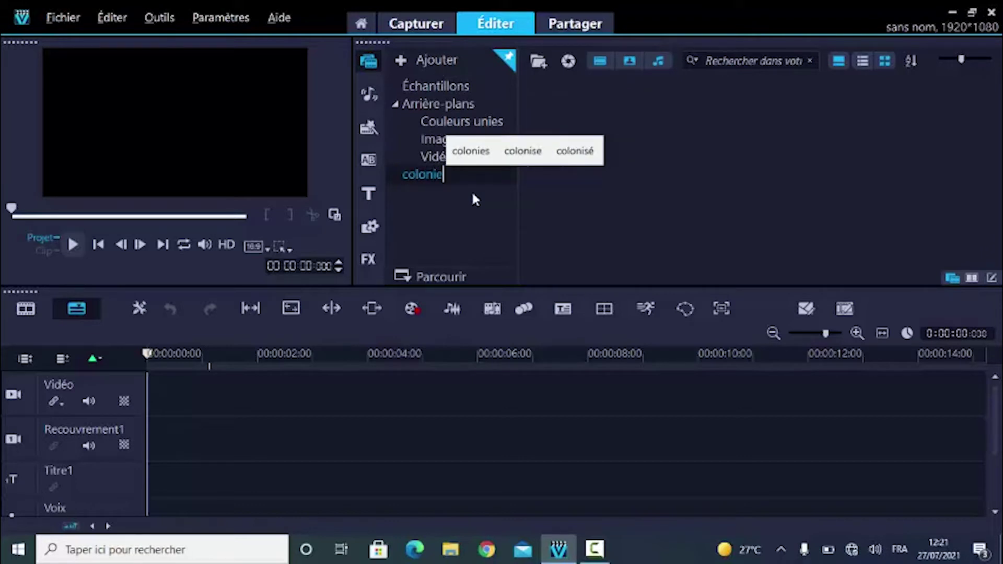
pyautogui.press('Return')
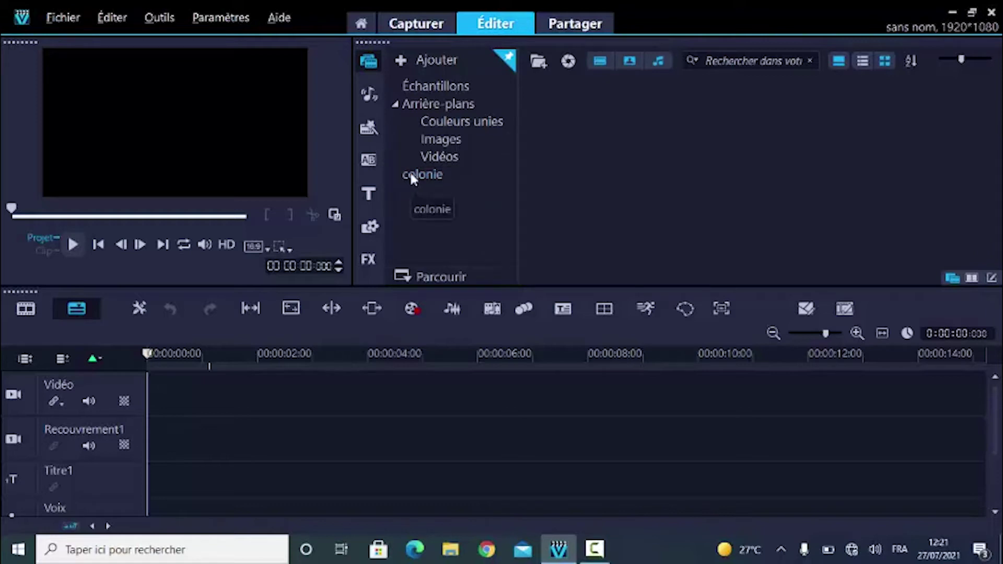
# - Import the image "site" from the Desktop folder colonie_virtuelle into the colonie library folder
pyautogui.click(538, 61)
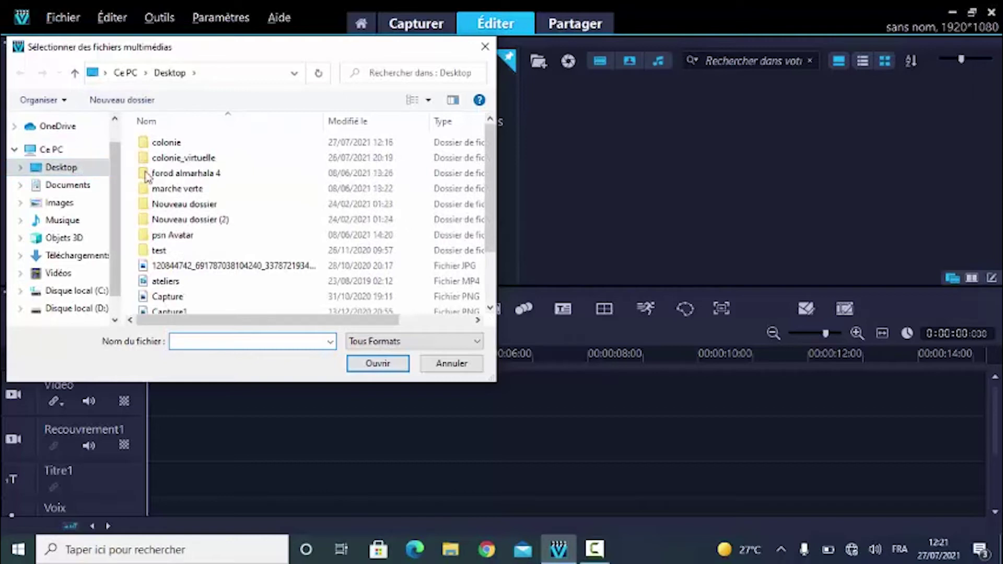
pyautogui.doubleClick(183, 158)
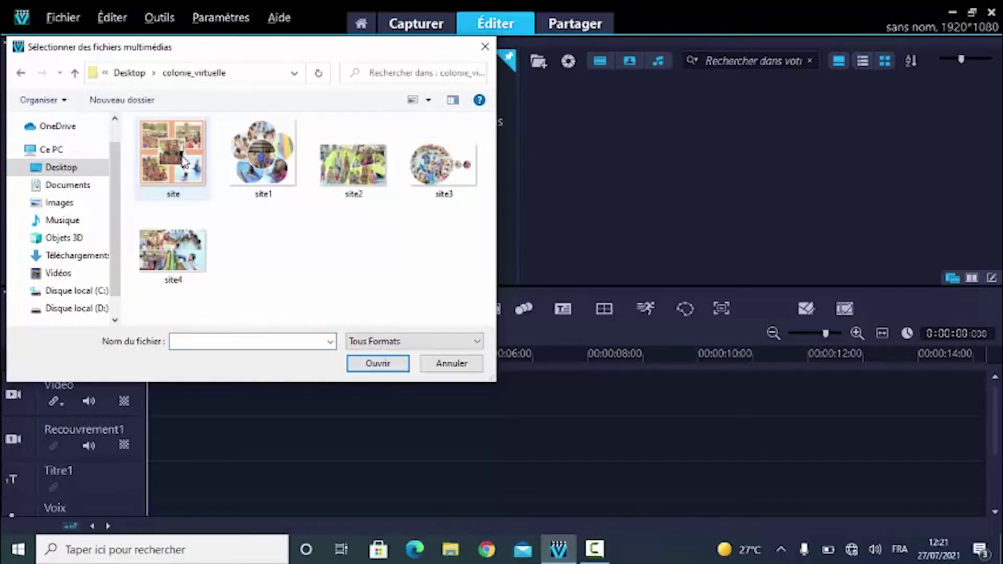
pyautogui.click(183, 160)
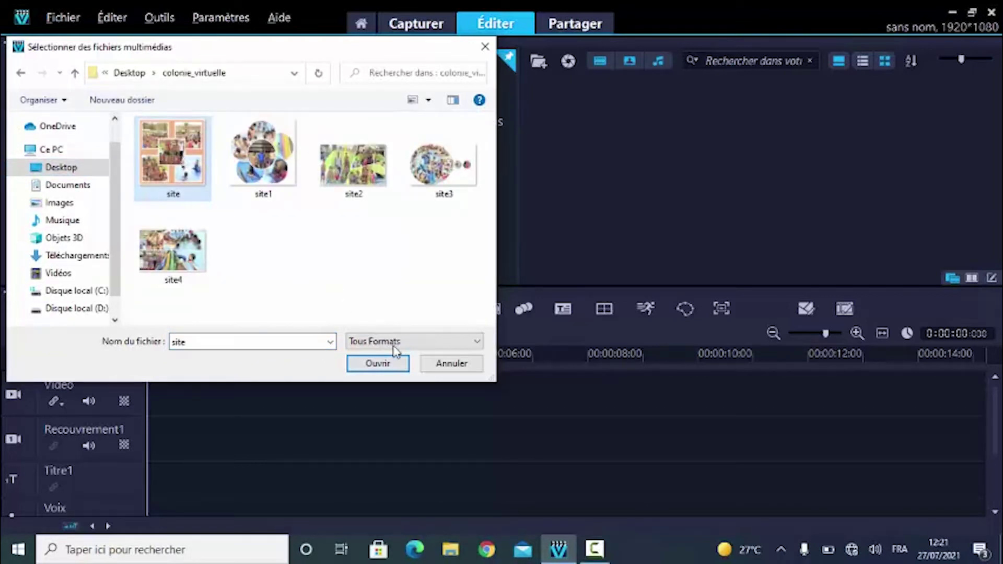
pyautogui.click(377, 363)
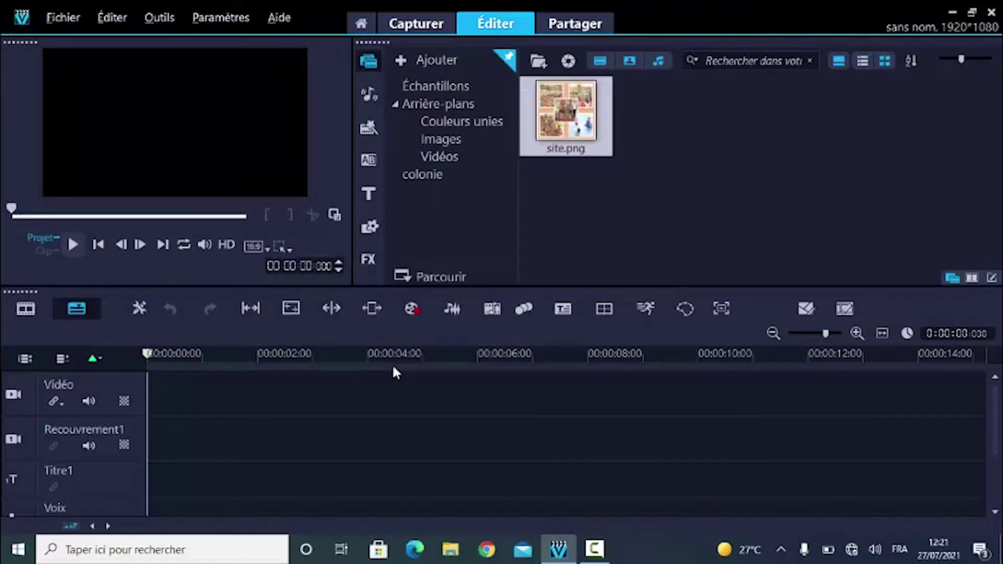
# - Import the images site1, site2, site3 and site4 from colonie_virtuelle together into the colonie library folder
pyautogui.click(539, 62)
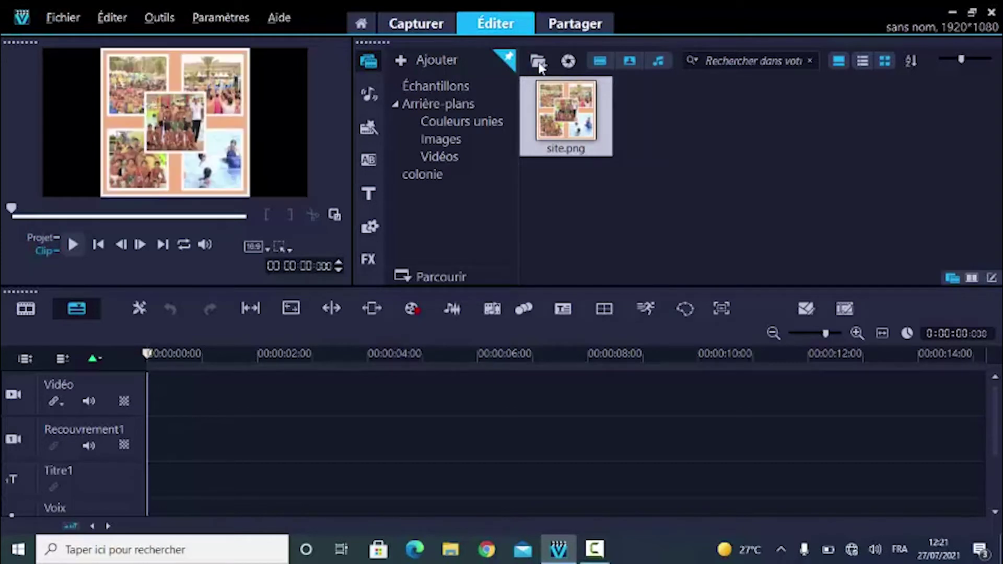
pyautogui.click(257, 162)
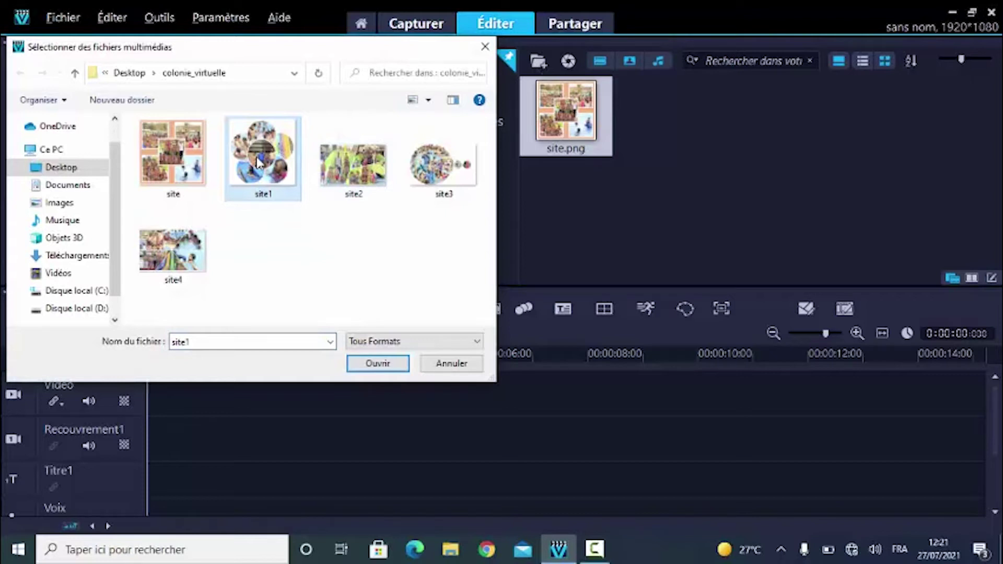
pyautogui.keyDown('ctrl'); pyautogui.click(375, 162); pyautogui.keyUp('ctrl')
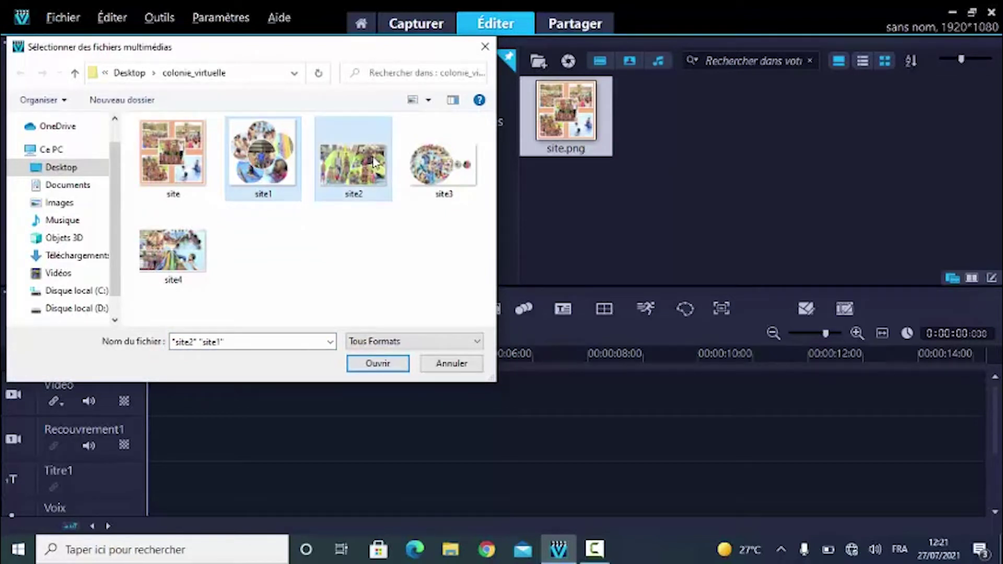
pyautogui.keyDown('ctrl'); pyautogui.click(455, 168); pyautogui.keyUp('ctrl')
pyautogui.keyDown('ctrl'); pyautogui.click(196, 260); pyautogui.keyUp('ctrl')
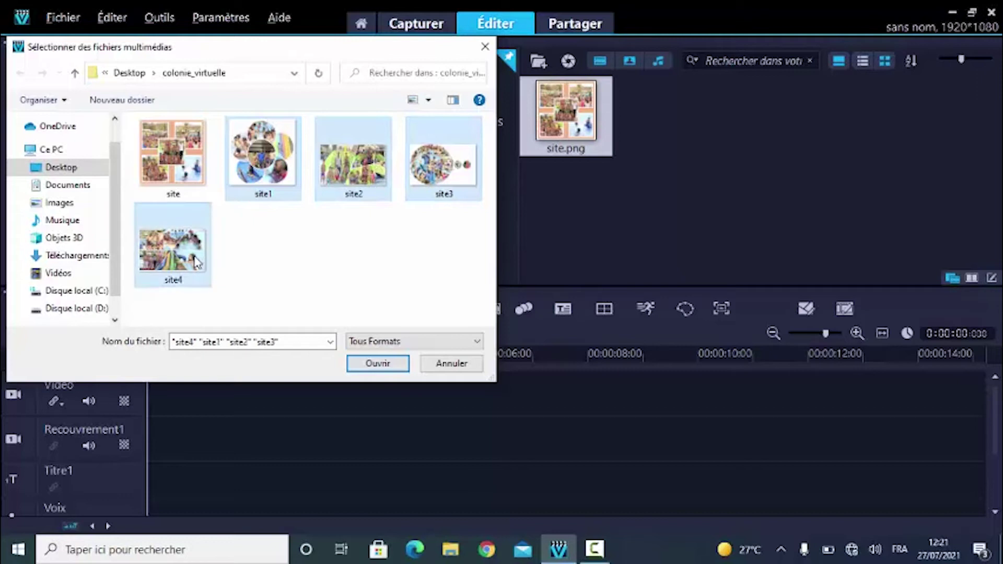
pyautogui.click(369, 366)
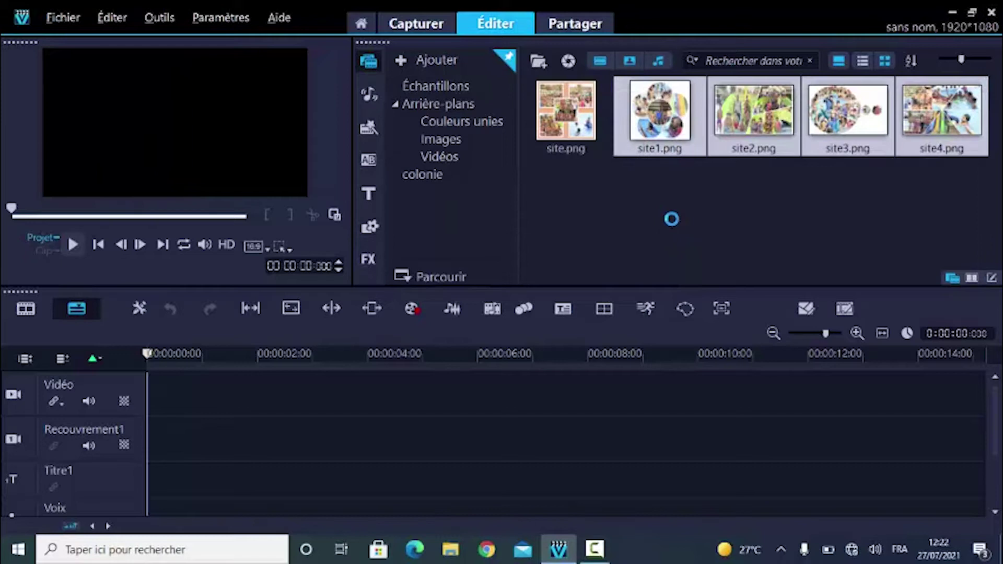
# - Preview the imported images site1.png, site.png and site4.png, playing site.png as a clip
pyautogui.click(558, 127)
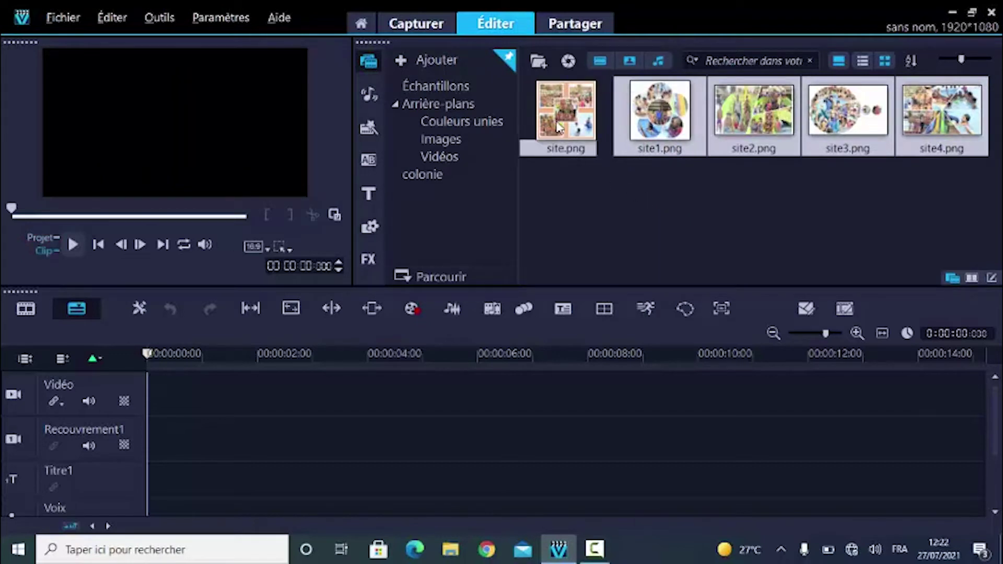
pyautogui.click(661, 137)
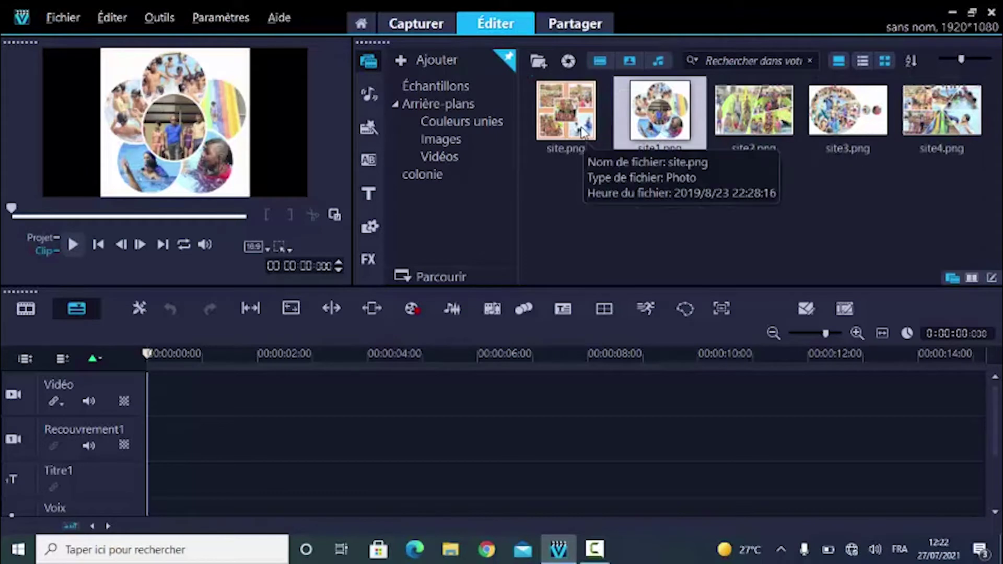
pyautogui.click(565, 131)
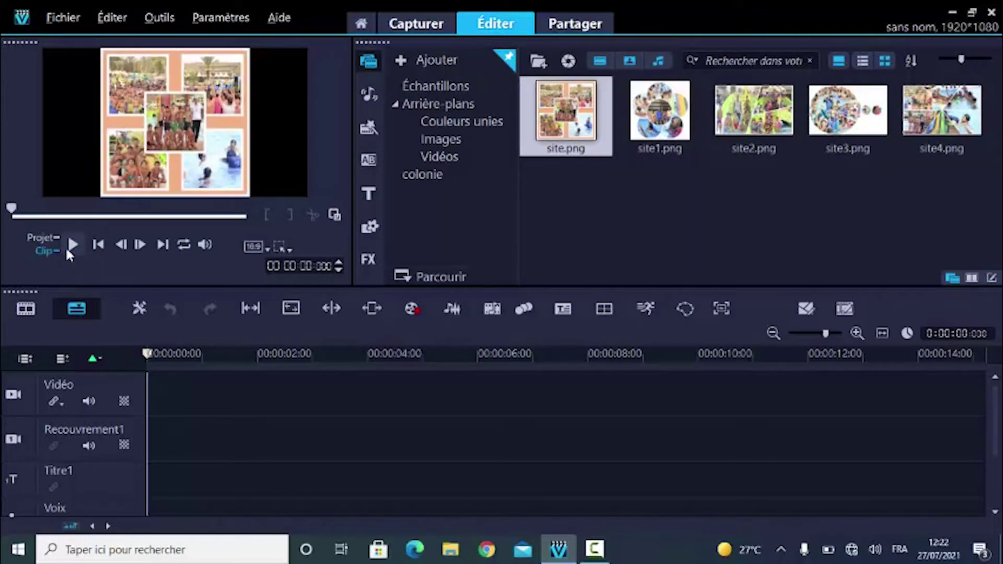
pyautogui.click(73, 245)
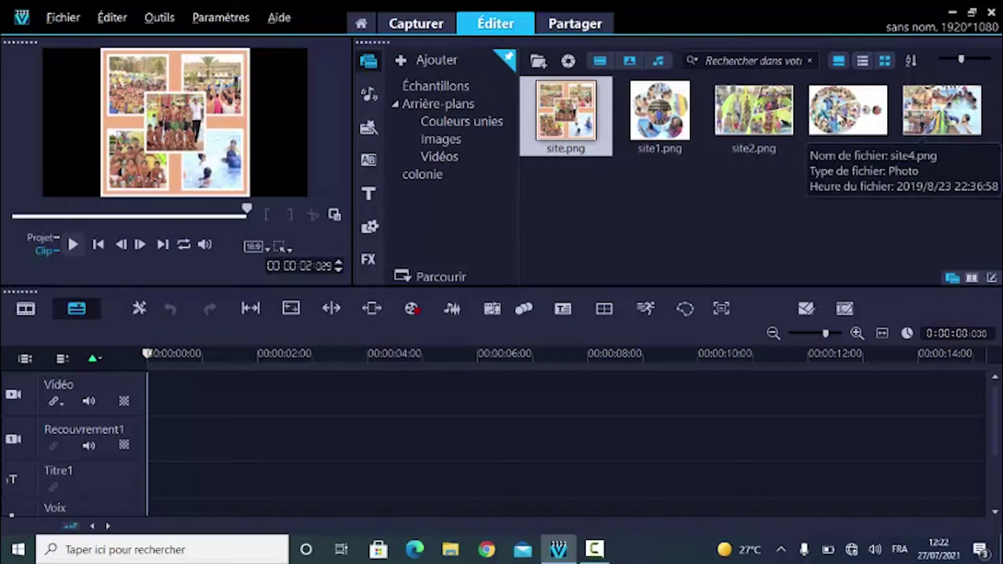
pyautogui.click(933, 122)
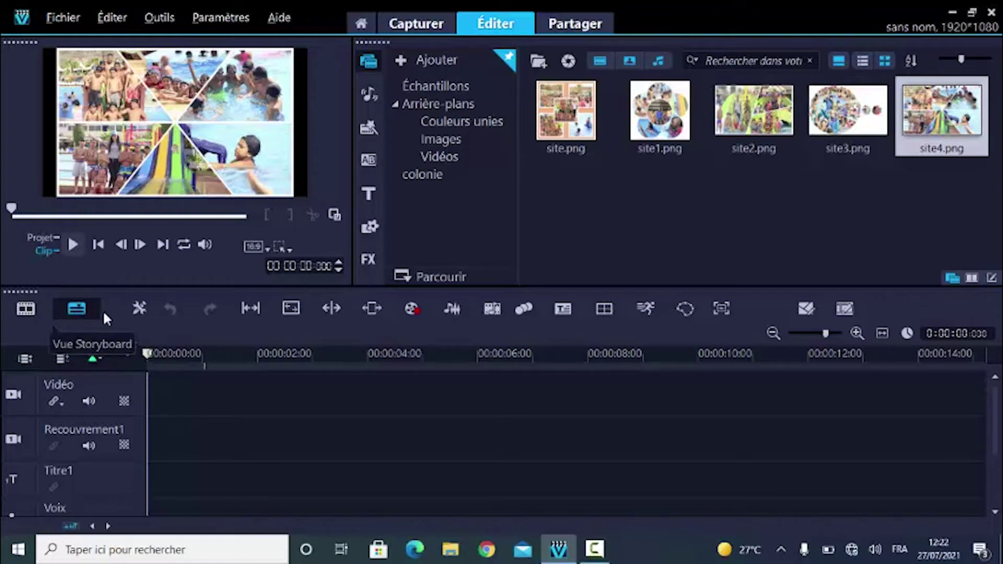
# - Insert all five library images, site.png through site4.png, into the video track (Piste vidéo)
pyautogui.click(553, 123)
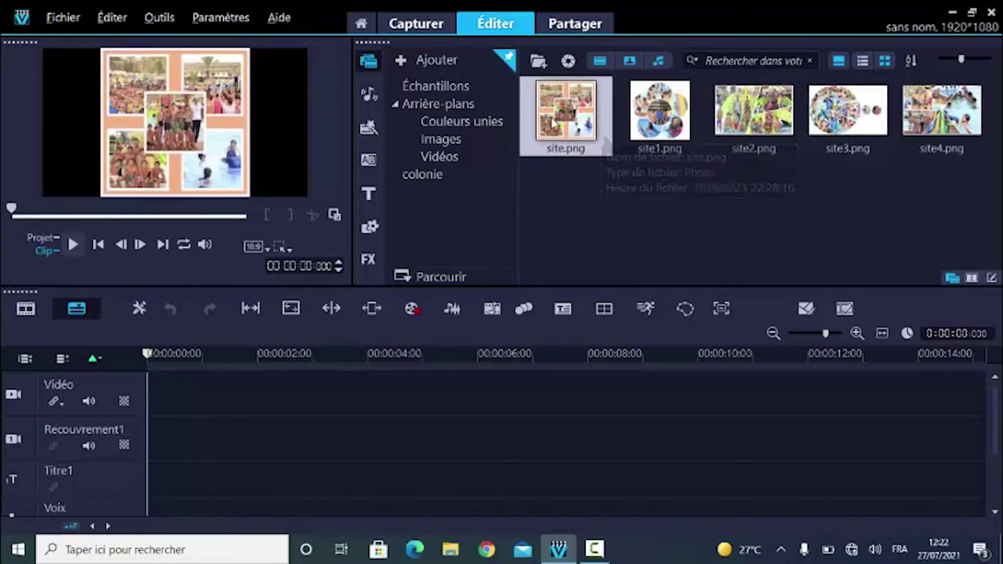
pyautogui.keyDown('ctrl'); pyautogui.click(638, 121); pyautogui.keyUp('ctrl')
pyautogui.keyDown('ctrl'); pyautogui.click(773, 121); pyautogui.keyUp('ctrl')
pyautogui.keyDown('ctrl'); pyautogui.click(834, 124); pyautogui.keyUp('ctrl')
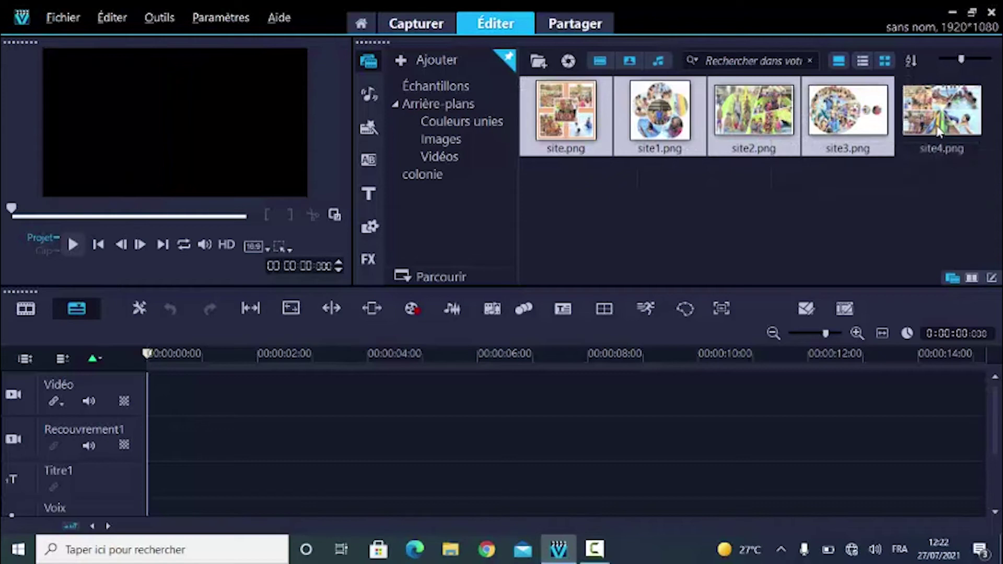
pyautogui.keyDown('ctrl'); pyautogui.click(934, 130); pyautogui.keyUp('ctrl')
pyautogui.rightClick(822, 128)
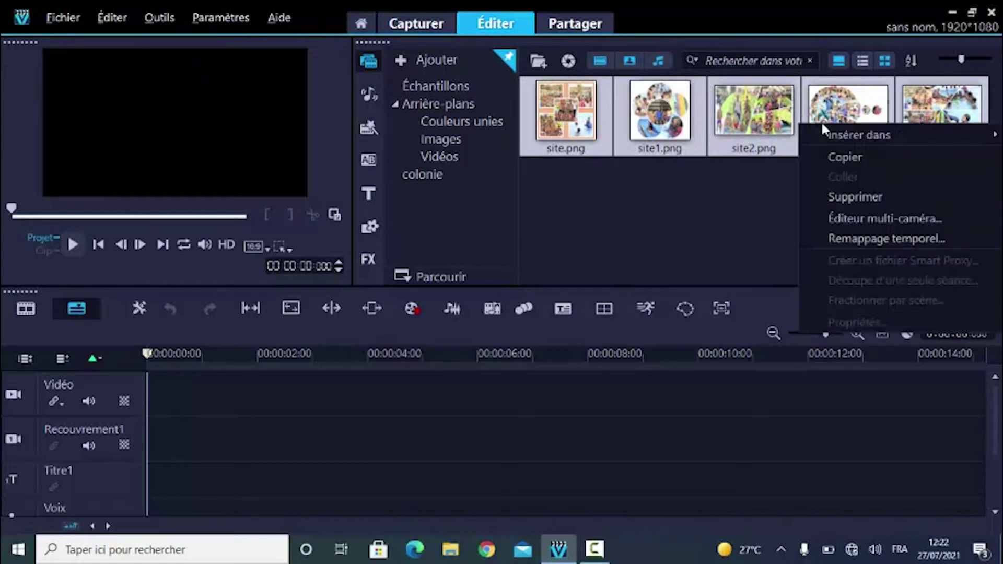
pyautogui.moveTo(822, 129)
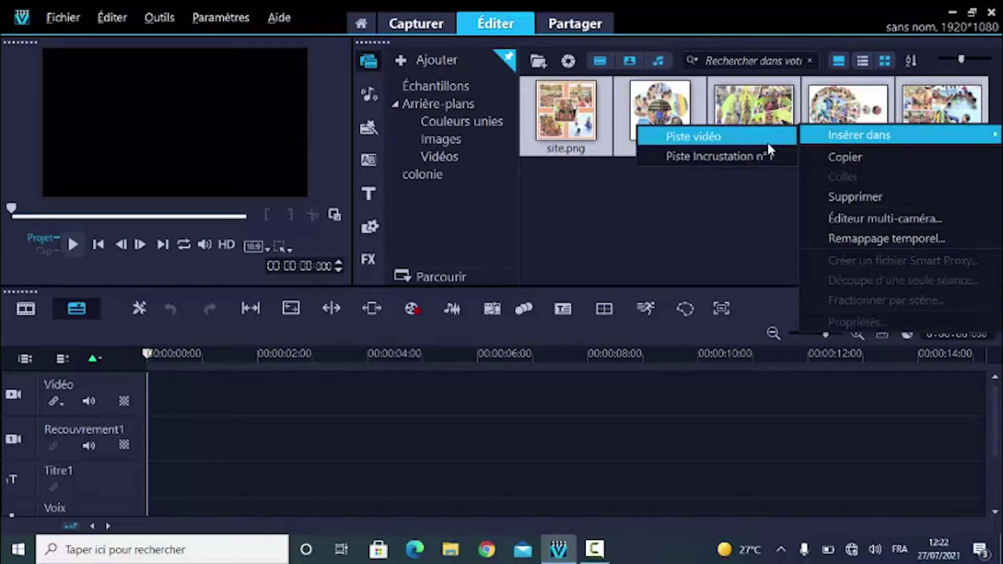
pyautogui.click(738, 139)
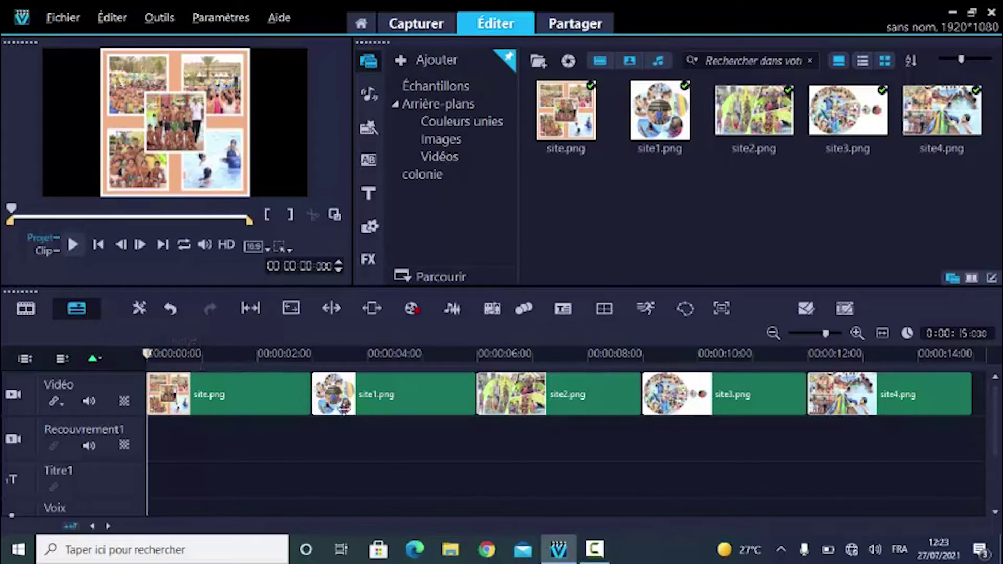
# - Switch the timeline to storyboard view and play the project, pausing during the fourth clip
pyautogui.click(35, 306)
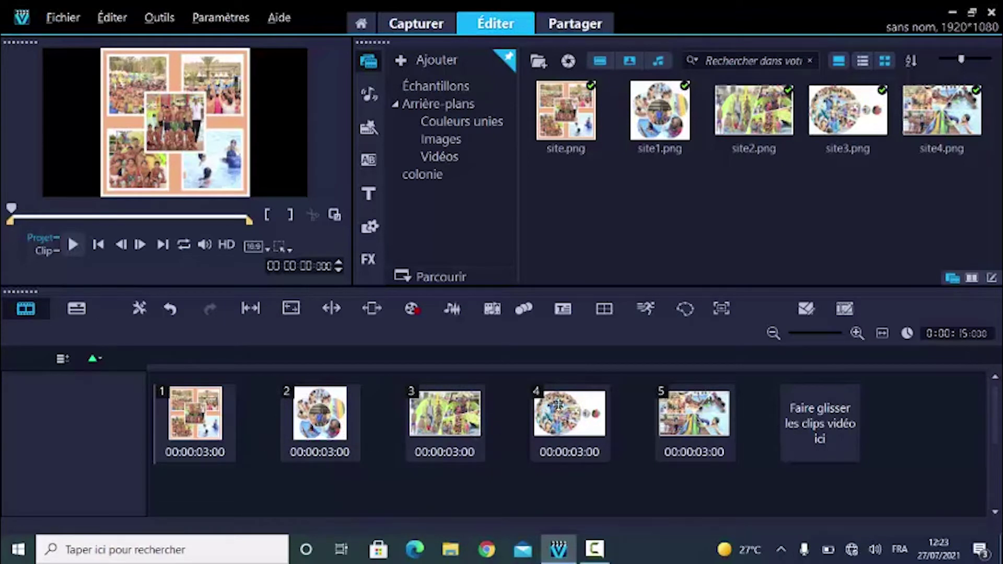
pyautogui.click(72, 245)
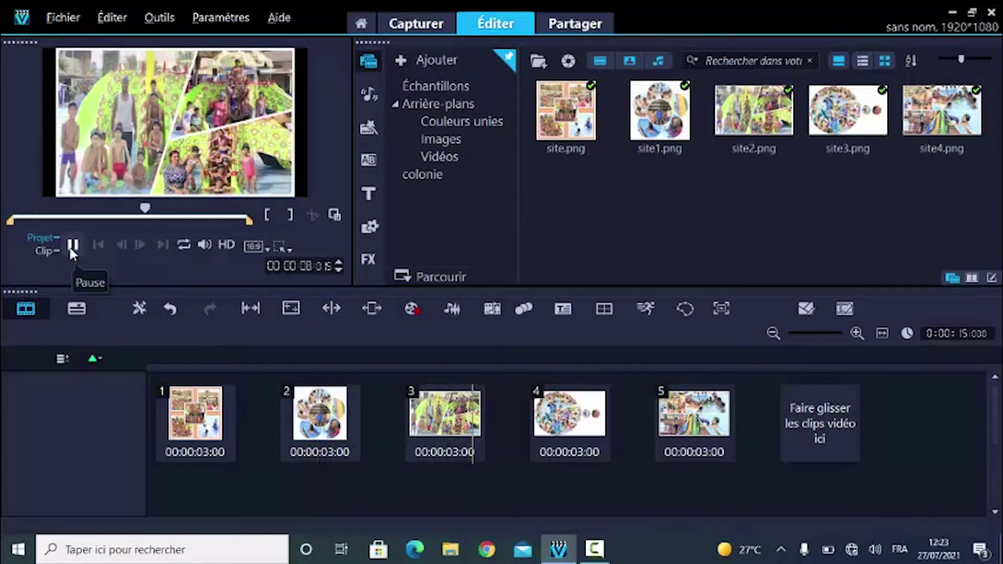
pyautogui.click(72, 246)
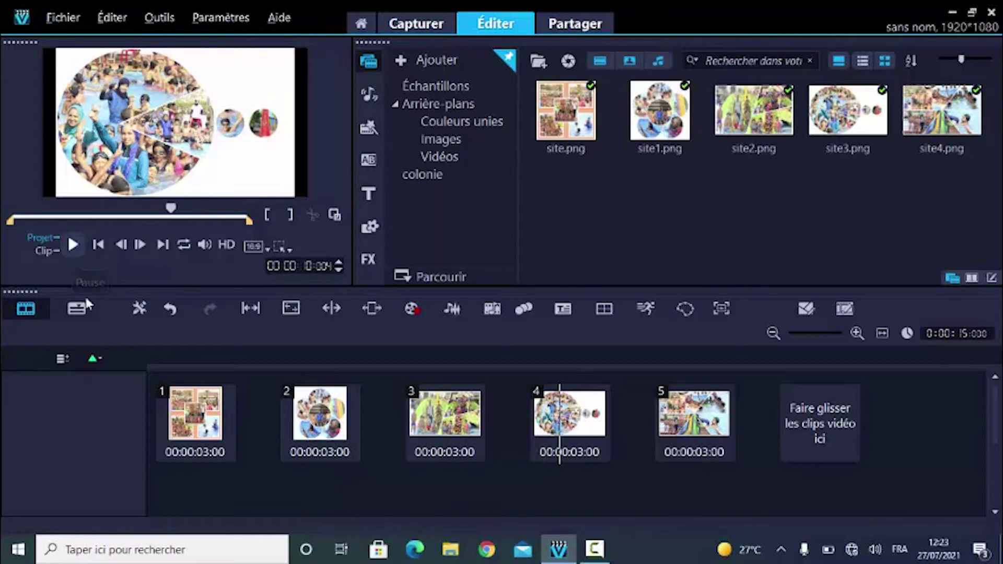
# - Show the transitions library and preview the Bandes transition in the second row
pyautogui.click(196, 432)
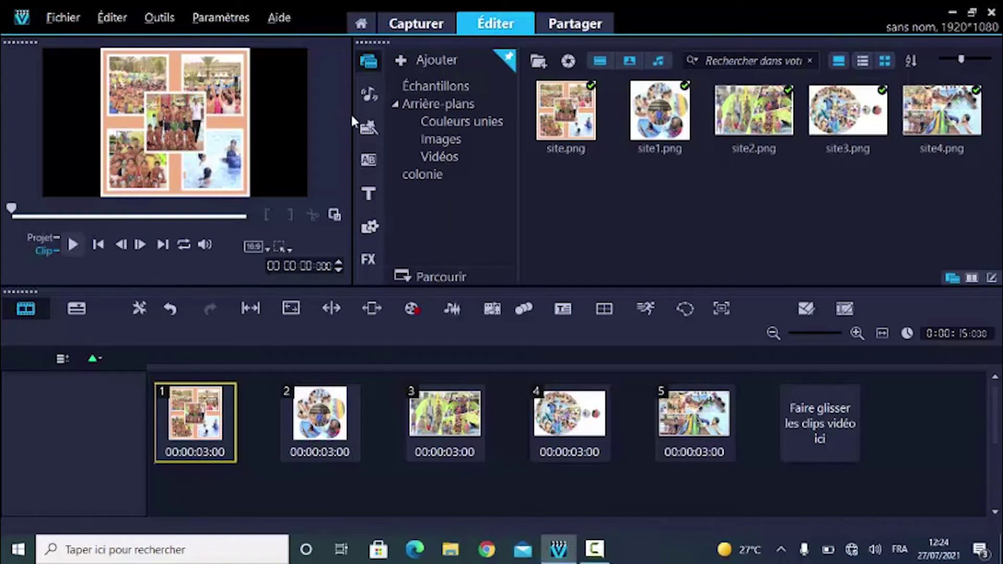
pyautogui.click(369, 161)
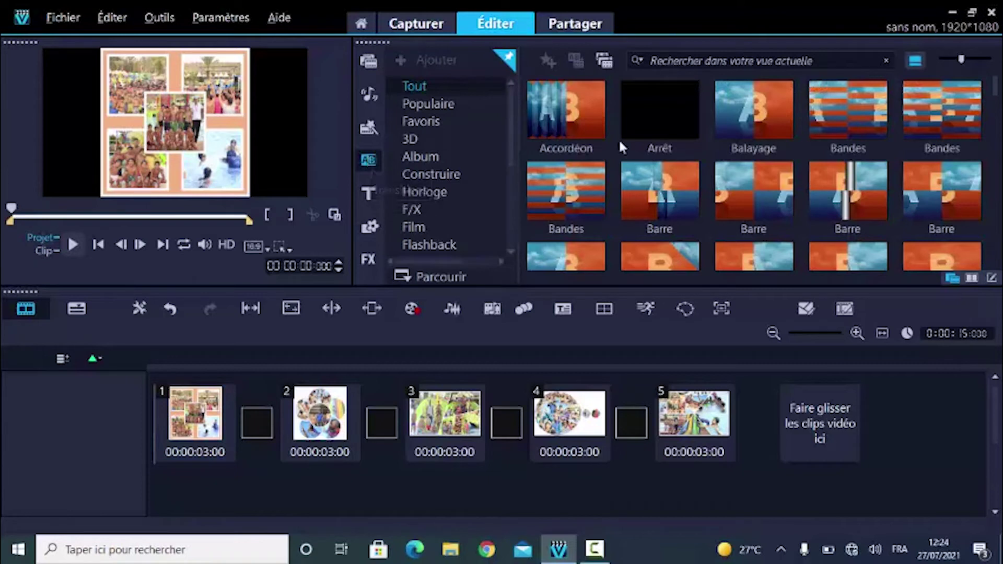
pyautogui.scroll(-1, 686, 140)
pyautogui.scroll(1, 685, 140)
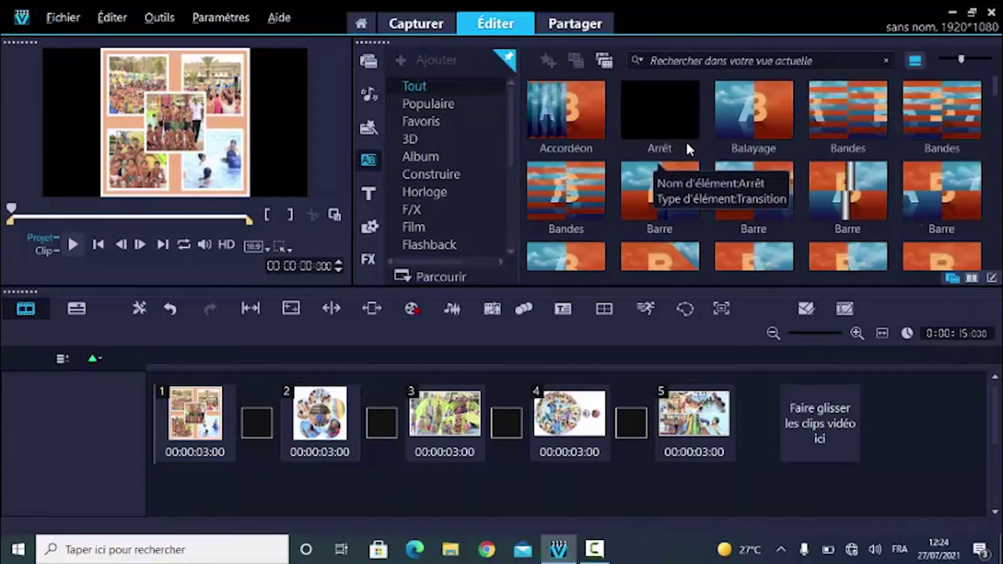
pyautogui.click(573, 200)
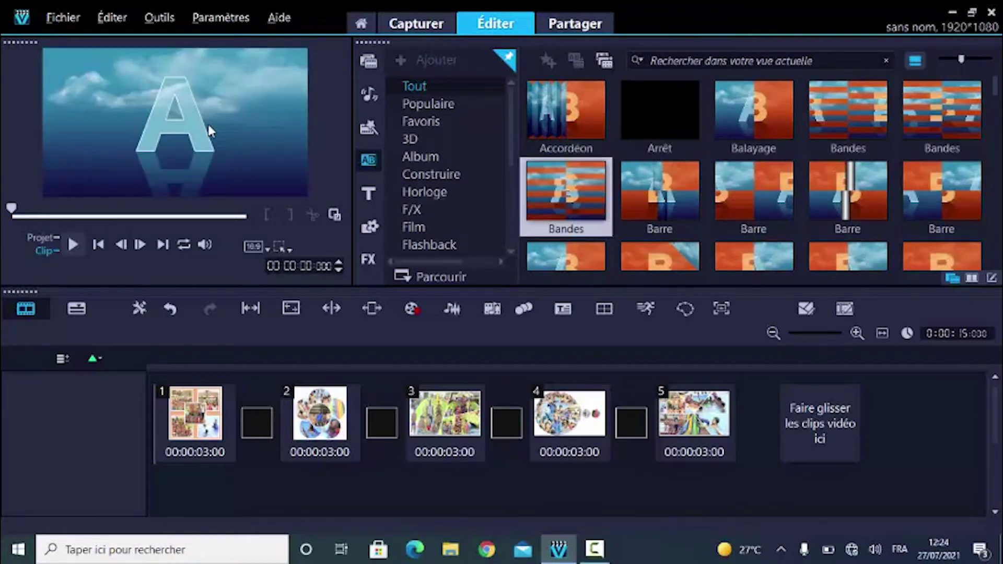
pyautogui.click(75, 246)
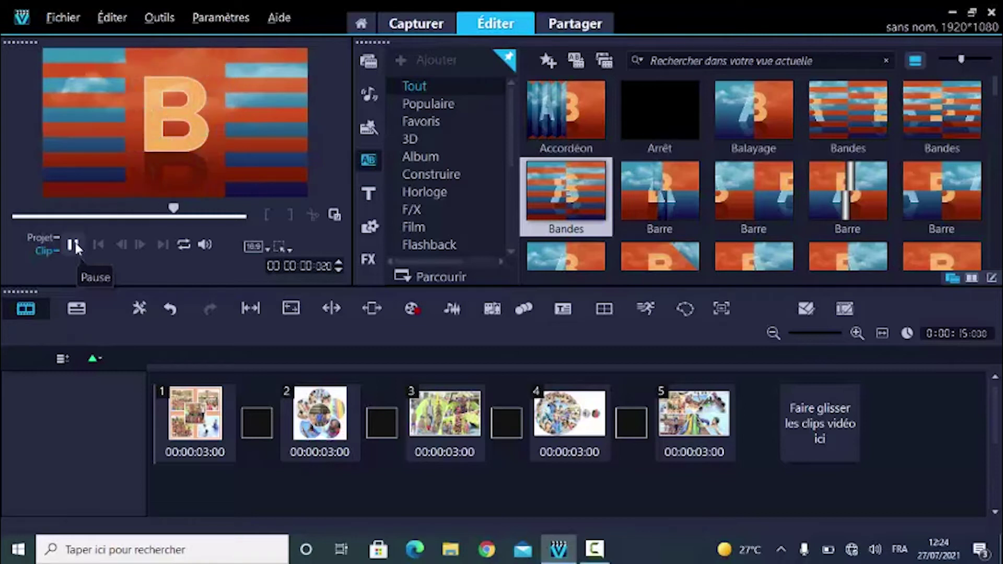
# - Insert the second-row Bandes transition between clips 1 and 2, and that row's last three Barre transitions in order into the remaining gaps
pyautogui.moveTo(569, 189); pyautogui.dragTo(260, 432)
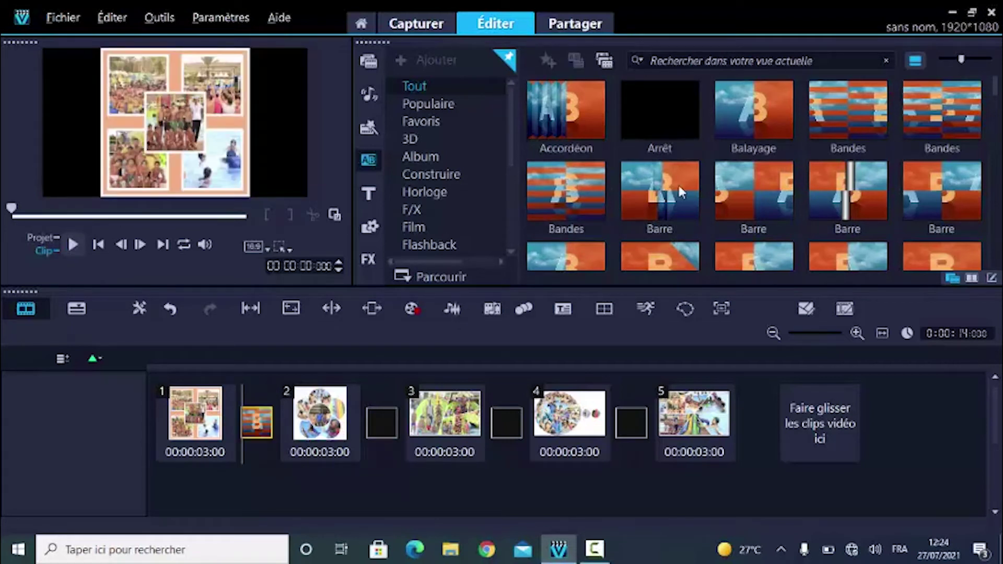
pyautogui.moveTo(734, 187); pyautogui.dragTo(383, 422)
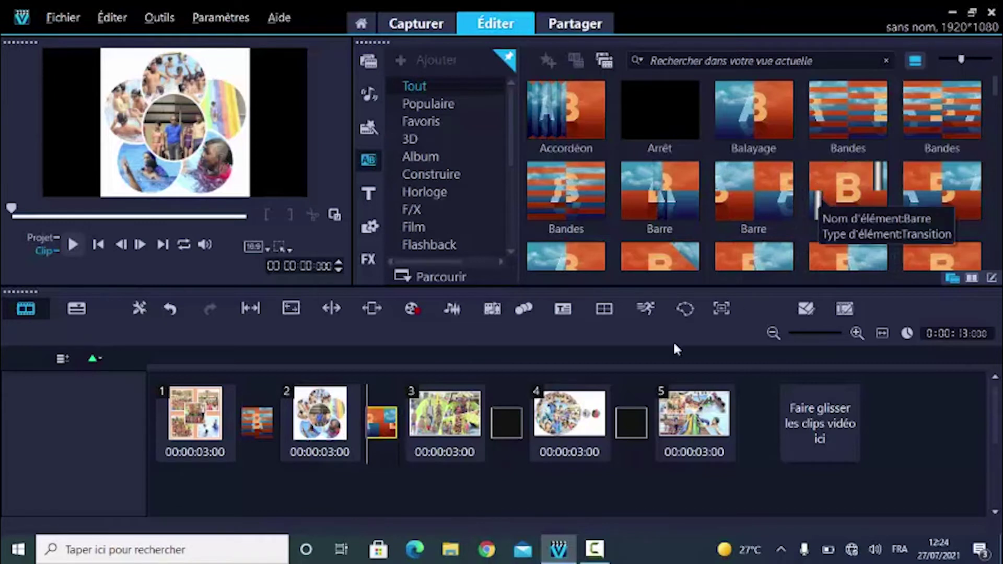
pyautogui.moveTo(510, 426); pyautogui.dragTo(512, 427)
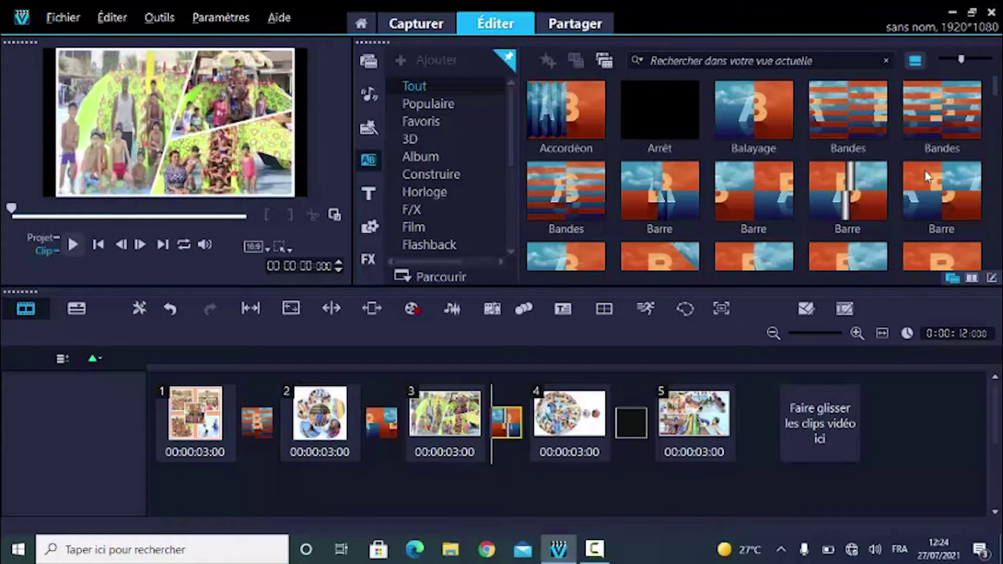
pyautogui.click(638, 421)
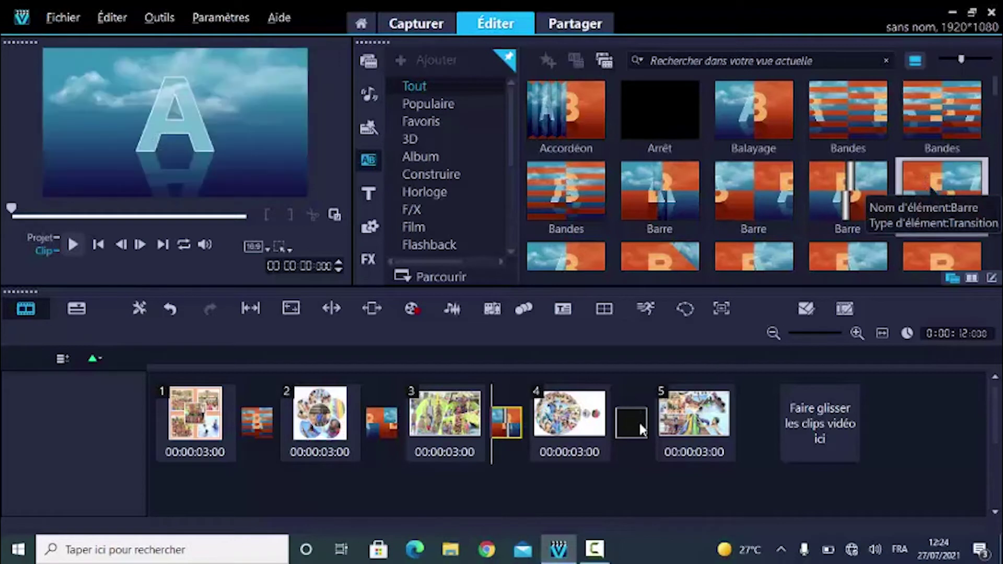
pyautogui.moveTo(930, 193); pyautogui.dragTo(629, 433)
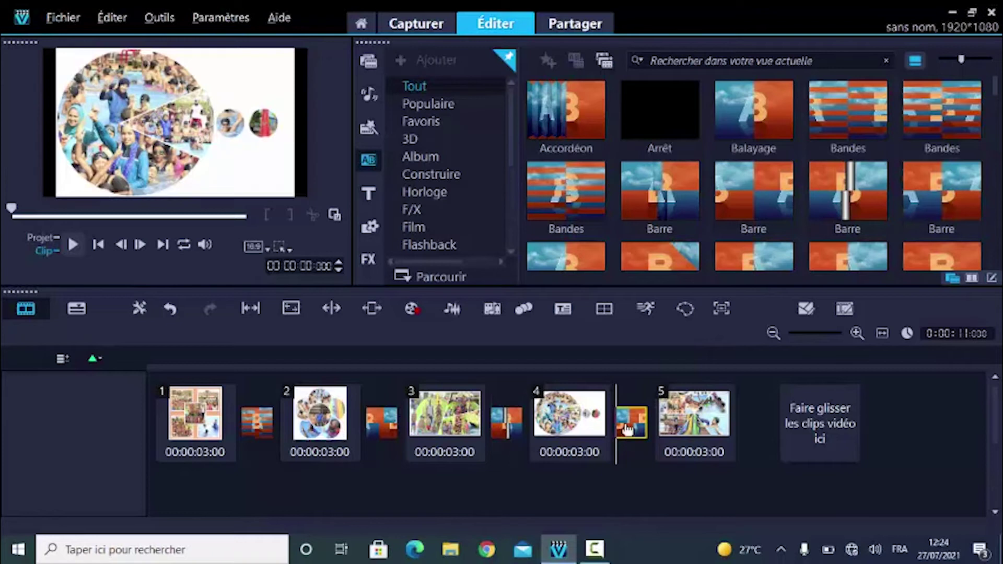
# - Play the transition between clips 4 and 5 in clip mode, return to its start and play it again
pyautogui.click(73, 246)
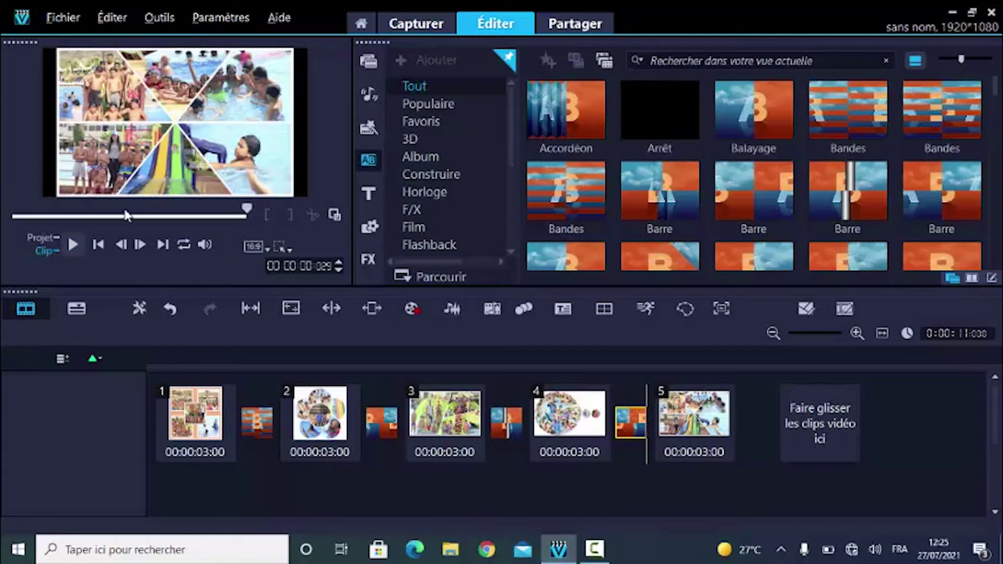
pyautogui.click(99, 245)
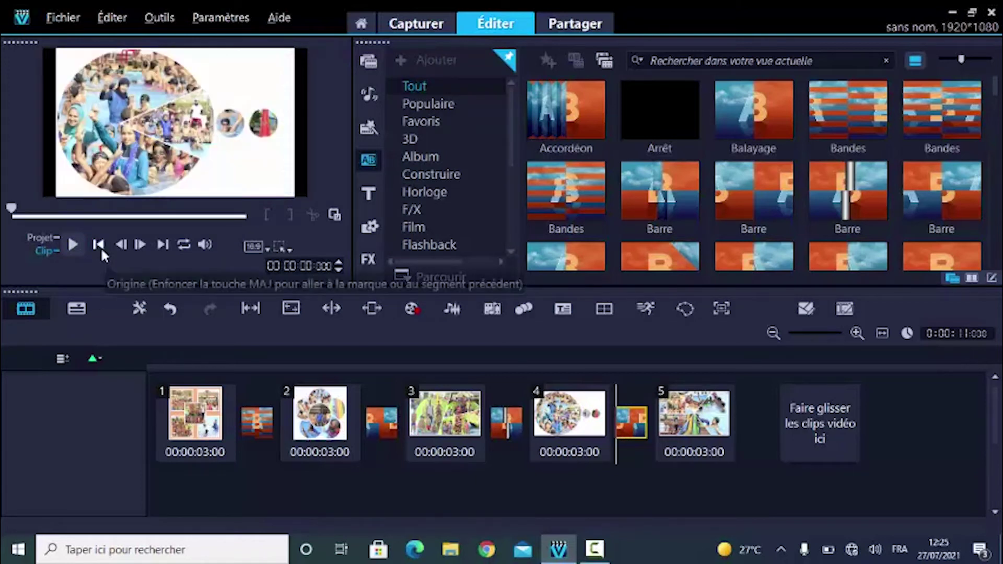
pyautogui.click(74, 249)
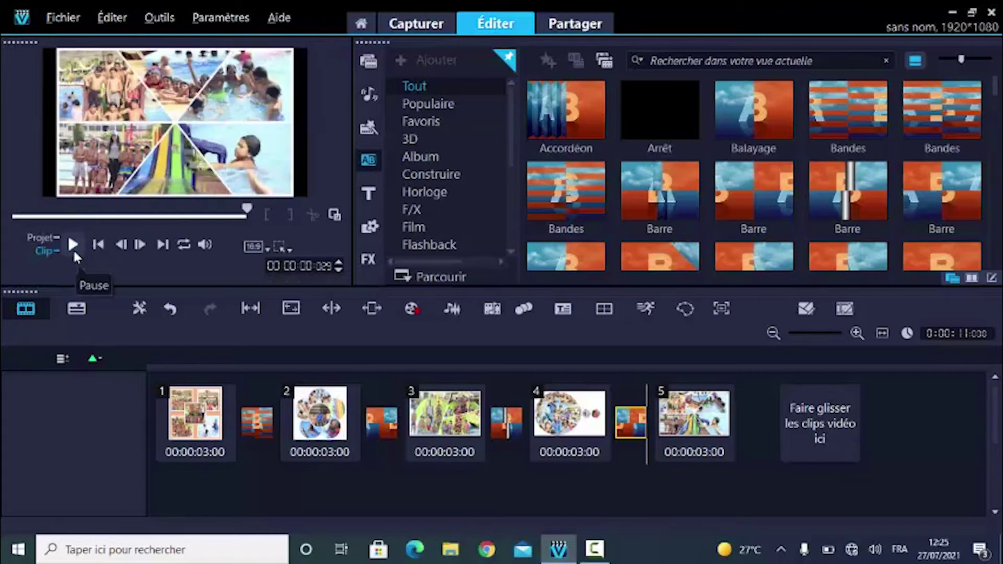
# - Show the colonie media library and play the whole project from the first clip to check the transitions
pyautogui.click(368, 61)
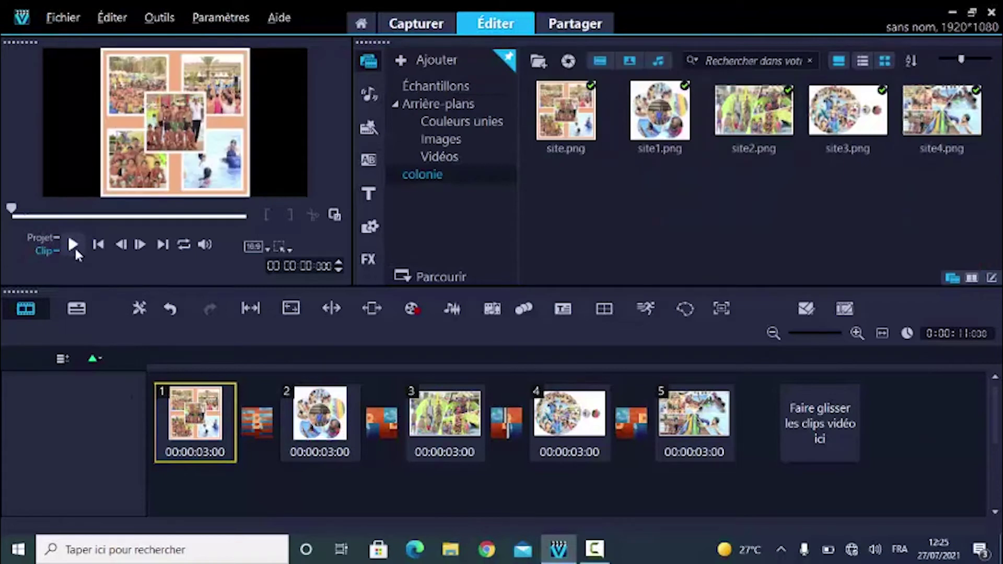
pyautogui.click(44, 238)
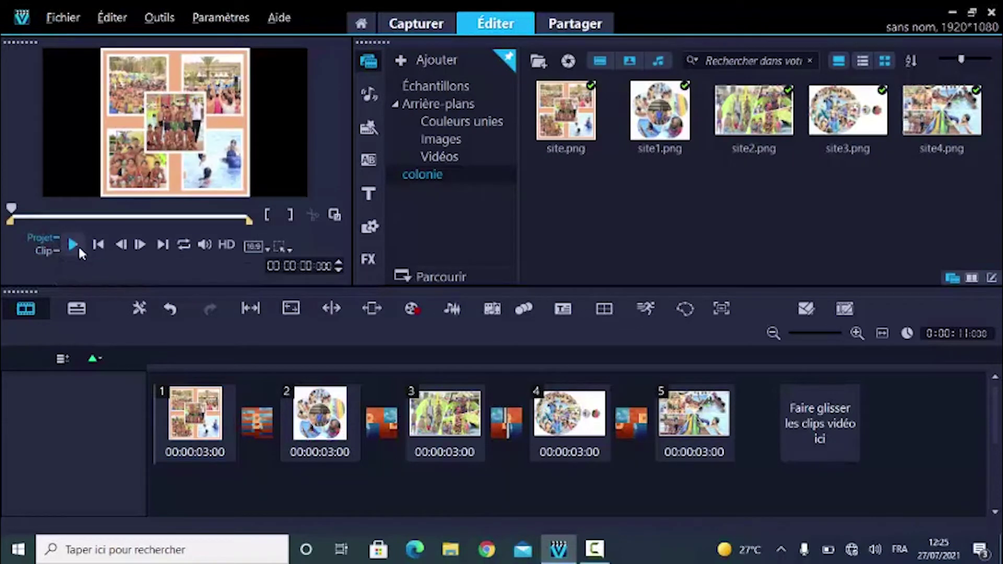
pyautogui.click(79, 249)
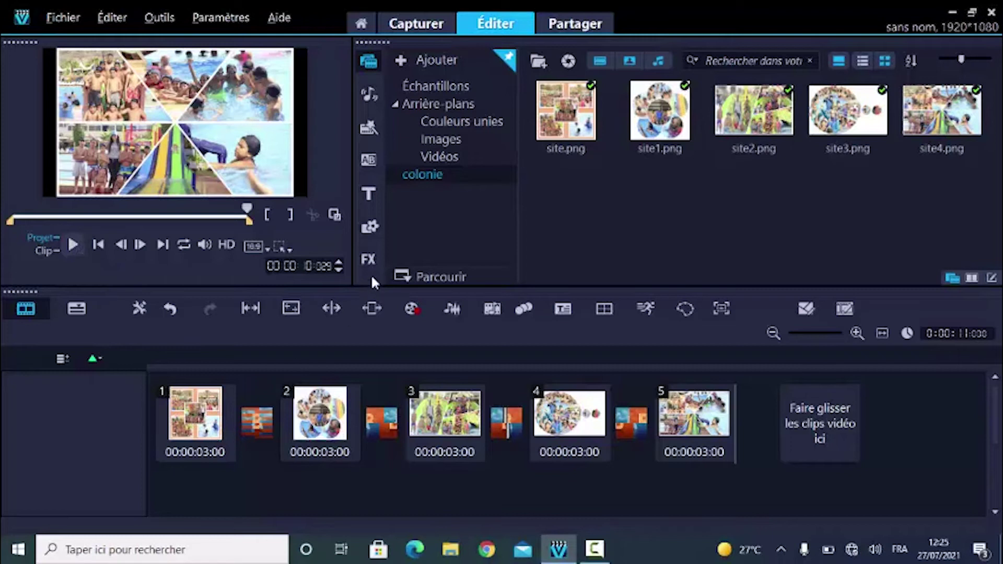
# - Browse the video filters and apply the colour-shift filter (Décalage de coul...) to the first storyboard clip
pyautogui.click(368, 261)
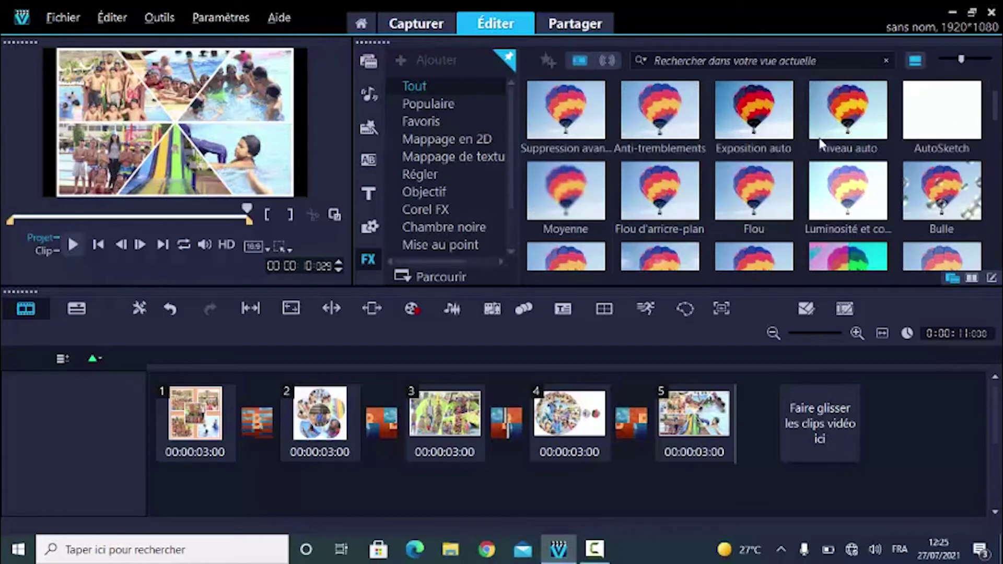
pyautogui.scroll(-3, 815, 147)
pyautogui.scroll(-2, 657, 191)
pyautogui.scroll(3, 657, 192)
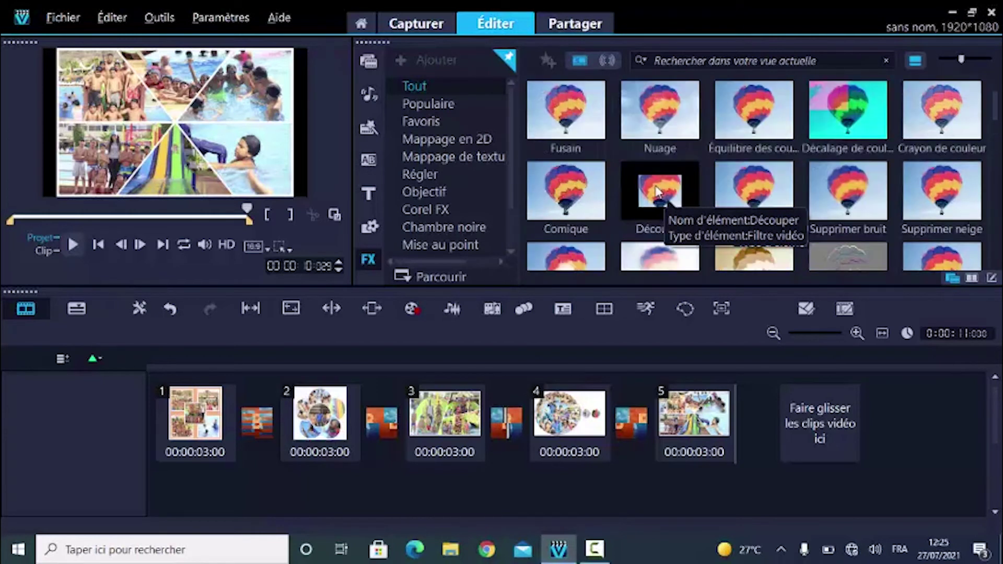
pyautogui.scroll(2, 657, 191)
pyautogui.scroll(-1, 657, 192)
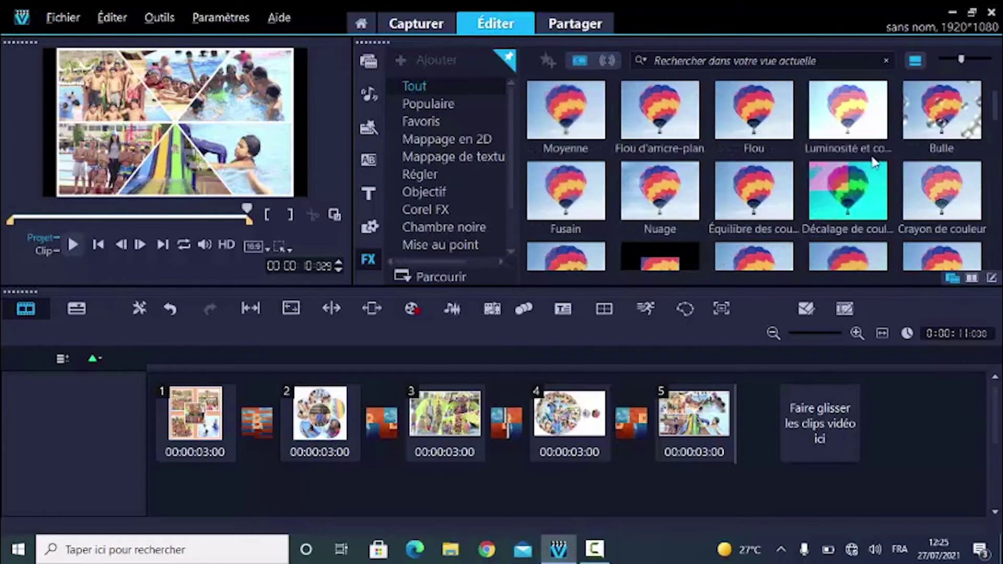
pyautogui.moveTo(227, 399); pyautogui.dragTo(198, 420)
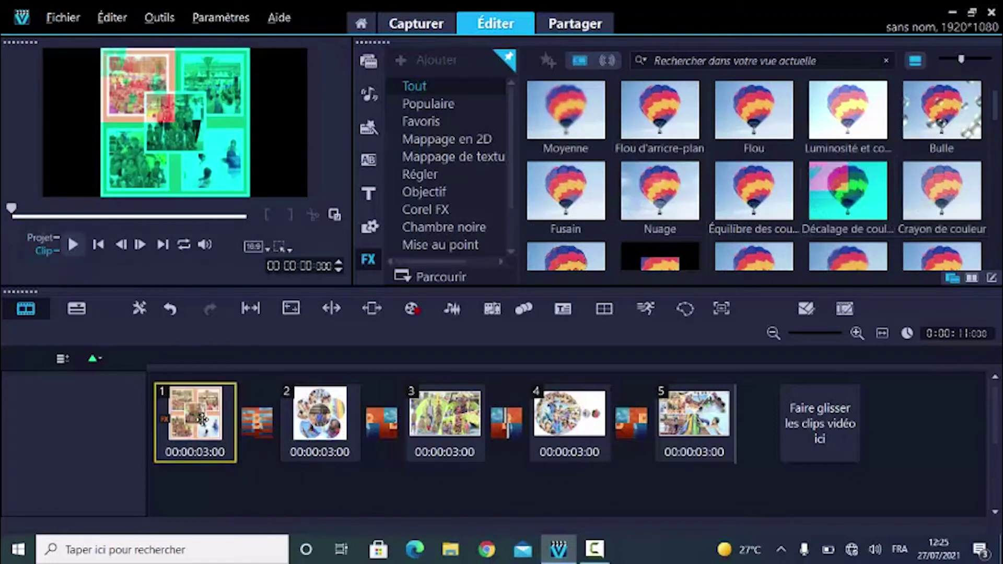
# - Try to apply the Nuage and Fusain filters to the second storyboard clip
pyautogui.moveTo(664, 201); pyautogui.dragTo(333, 433)
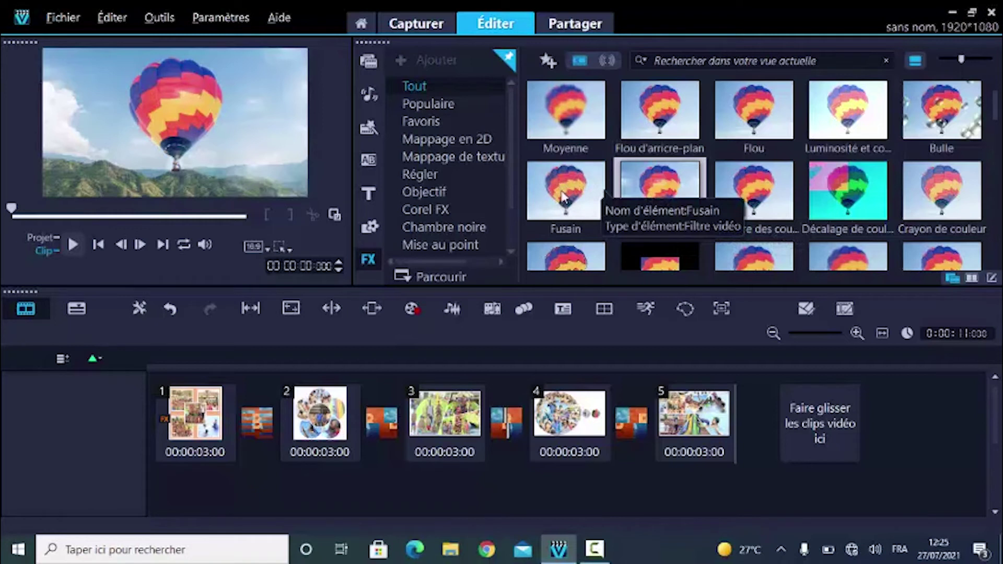
pyautogui.moveTo(444, 352); pyautogui.dragTo(355, 350)
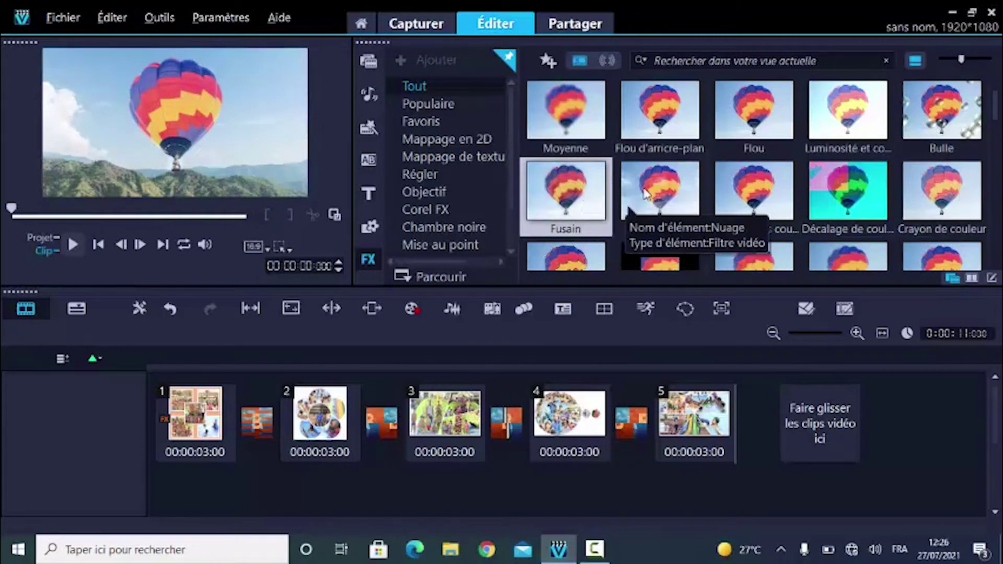
pyautogui.scroll(-3, 648, 192)
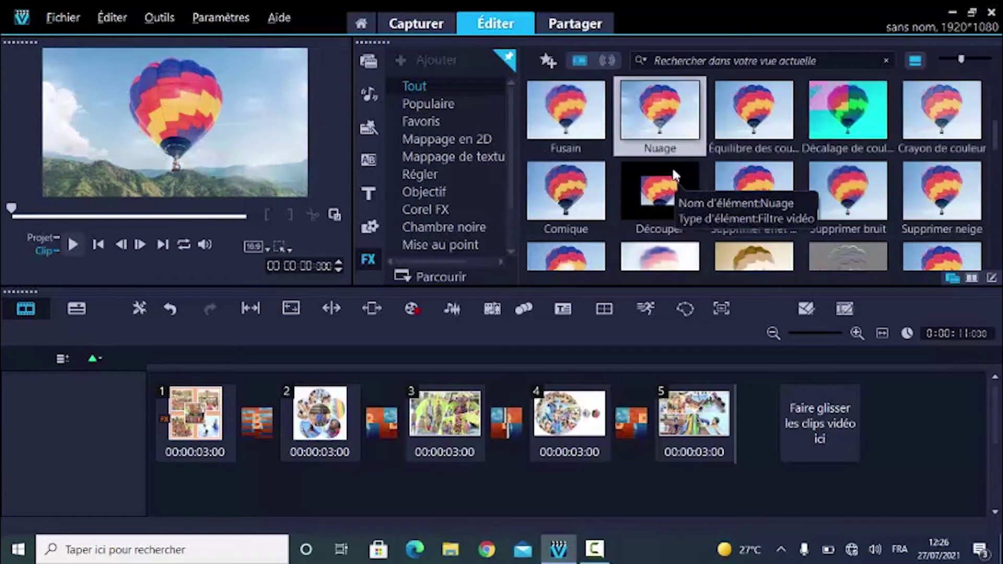
# - Apply the Anti-tremblements filter to the second clip and the Niveau auto filter to the third clip
pyautogui.scroll(3, 669, 189)
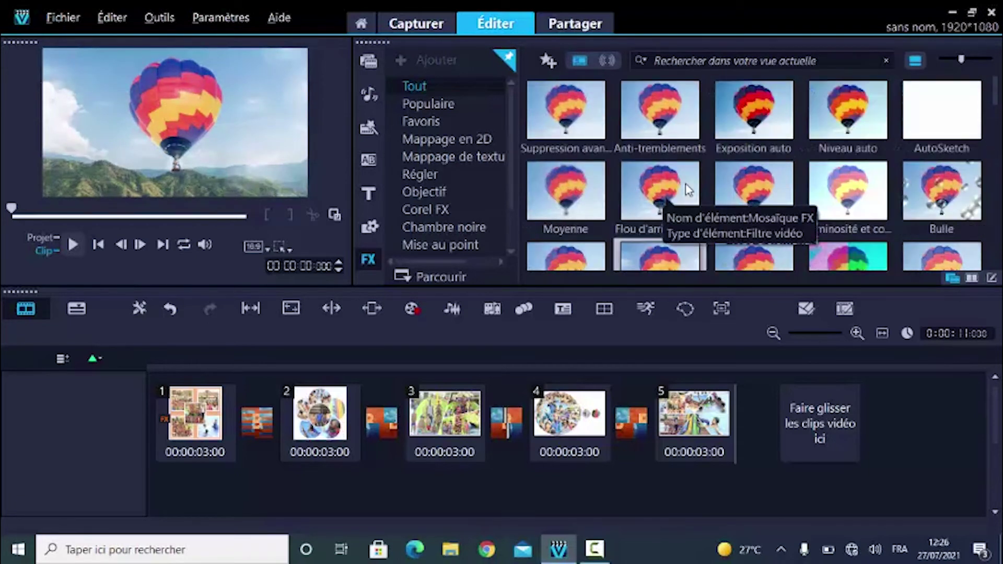
pyautogui.click(654, 105)
pyautogui.moveTo(655, 104); pyautogui.dragTo(326, 425)
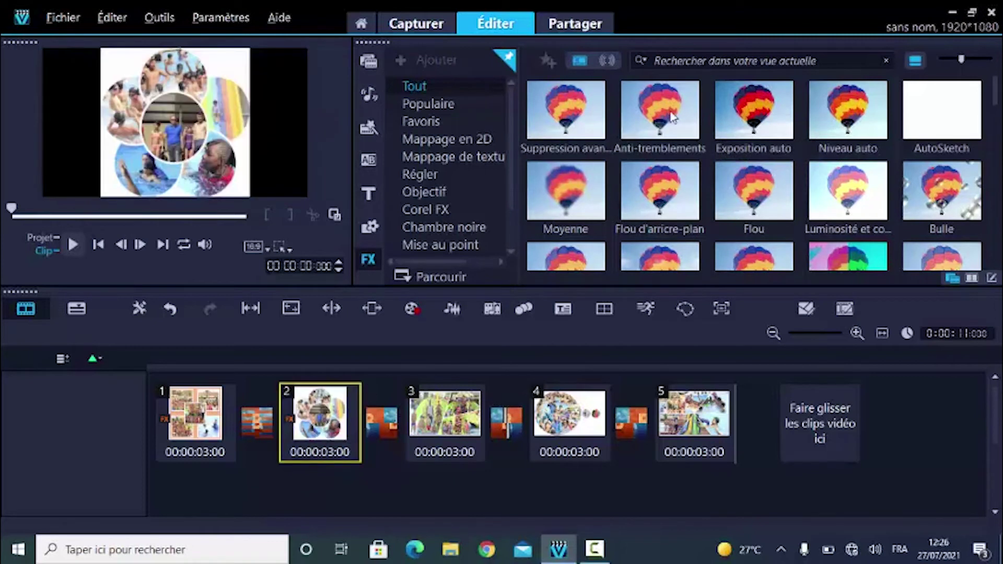
pyautogui.click(850, 116)
pyautogui.moveTo(849, 116); pyautogui.dragTo(468, 440)
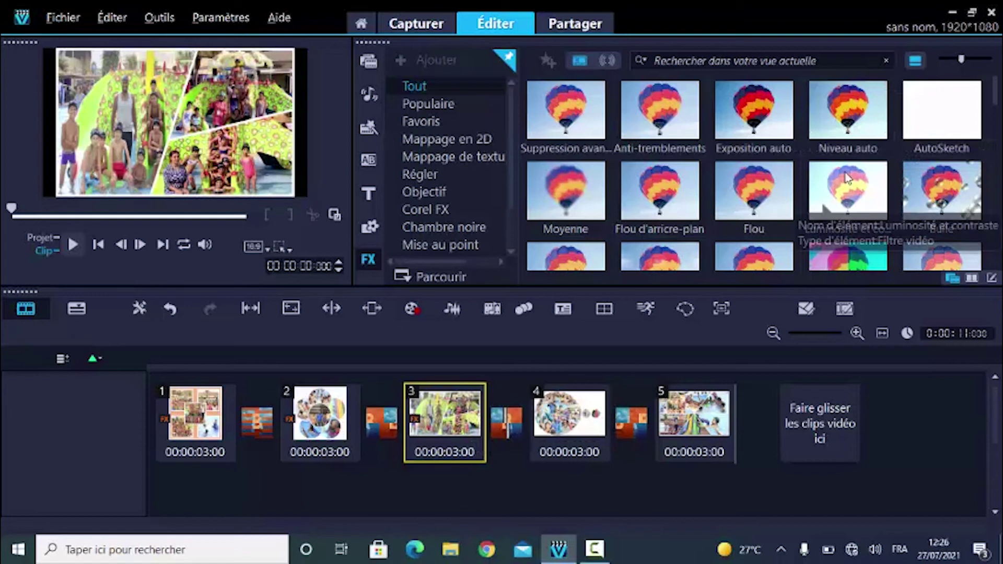
# - Apply the Deux tonalités video filter to the fourth storyboard clip
pyautogui.scroll(-3, 851, 166)
pyautogui.moveTo(773, 180); pyautogui.dragTo(572, 421)
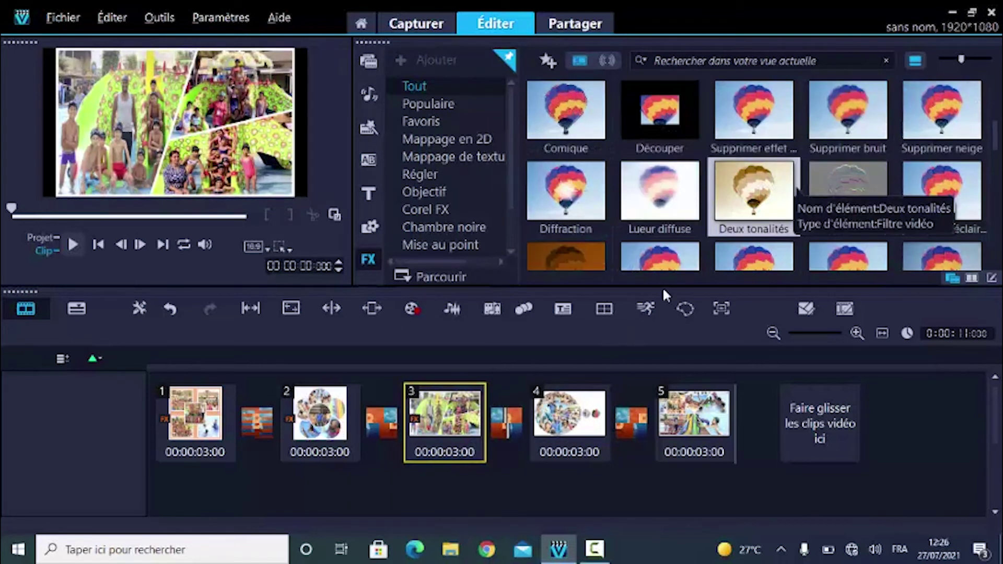
pyautogui.click(772, 190)
pyautogui.moveTo(770, 187); pyautogui.dragTo(577, 409)
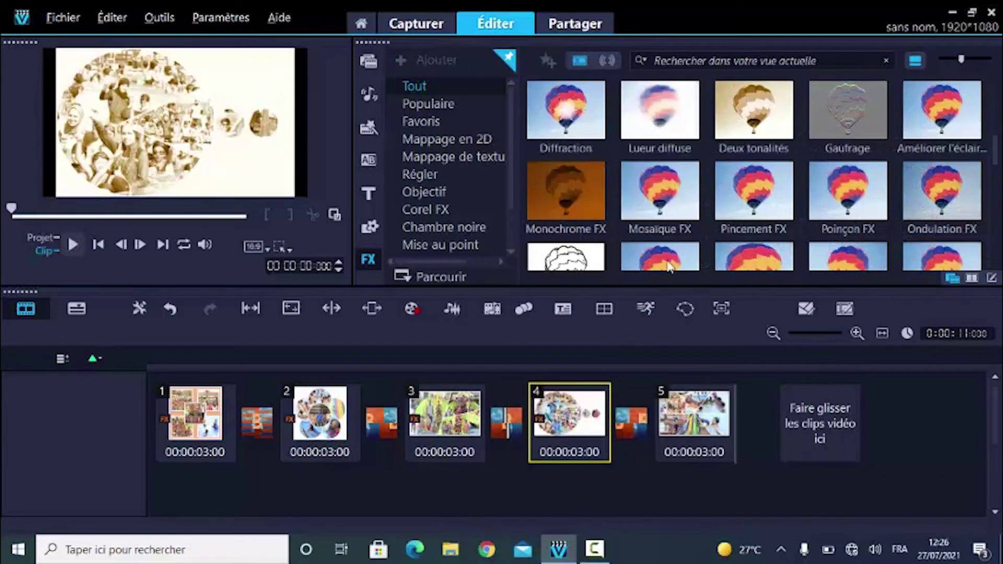
# - Find the Inverser video filter in the filter library and apply it to the fifth storyboard clip
pyautogui.scroll(-3, 762, 137)
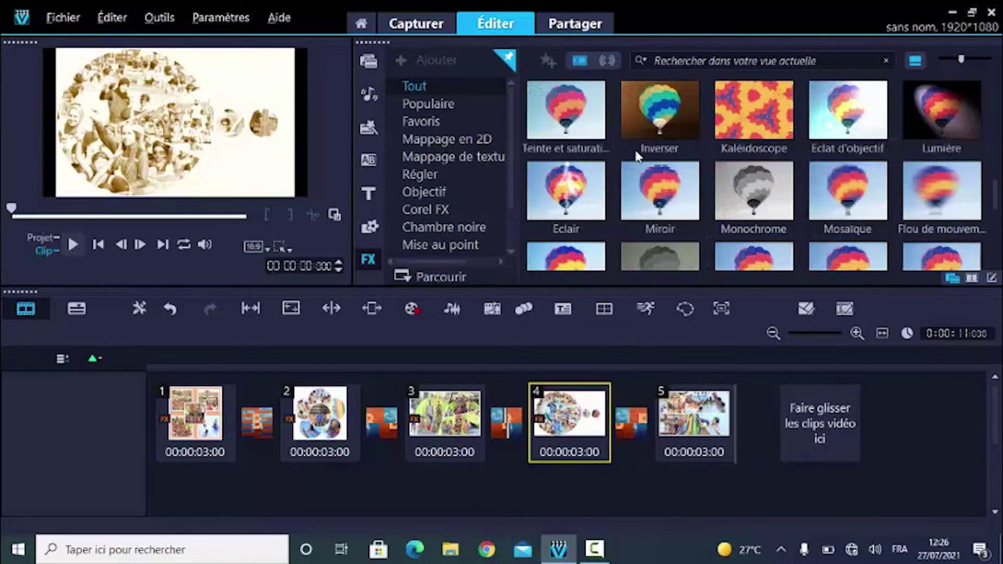
pyautogui.scroll(2, 568, 204)
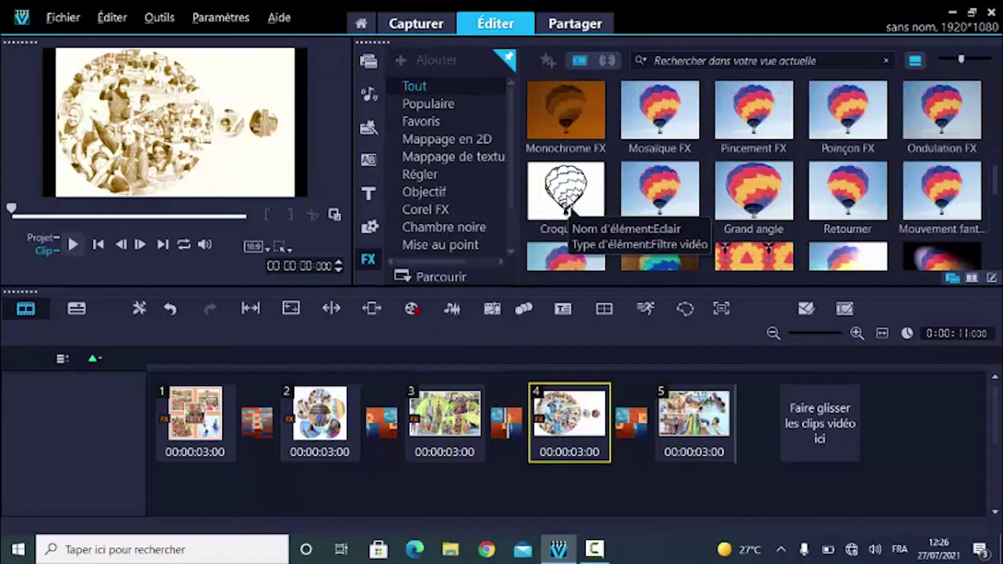
pyautogui.scroll(-2, 570, 209)
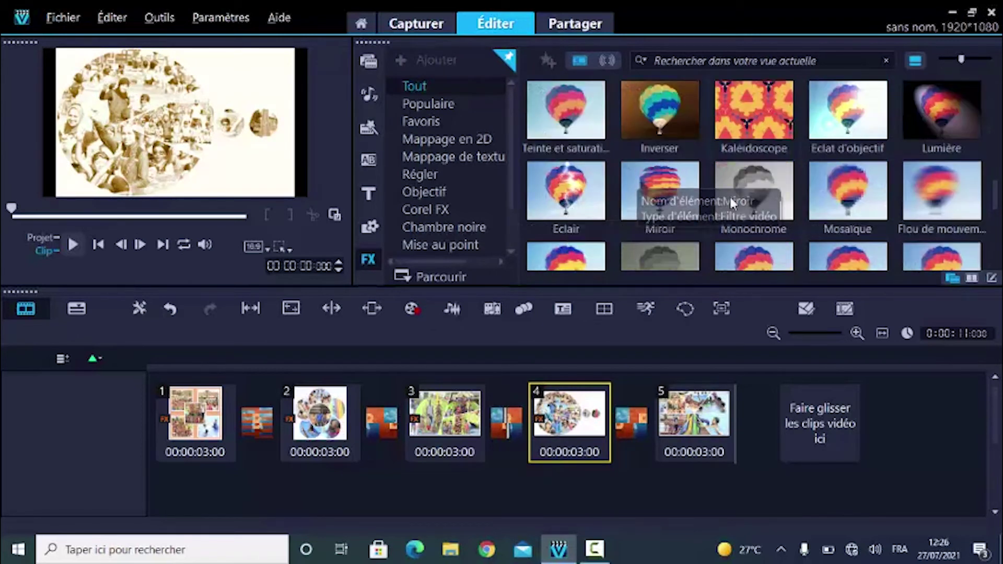
pyautogui.scroll(2, 627, 157)
pyautogui.scroll(-1, 643, 175)
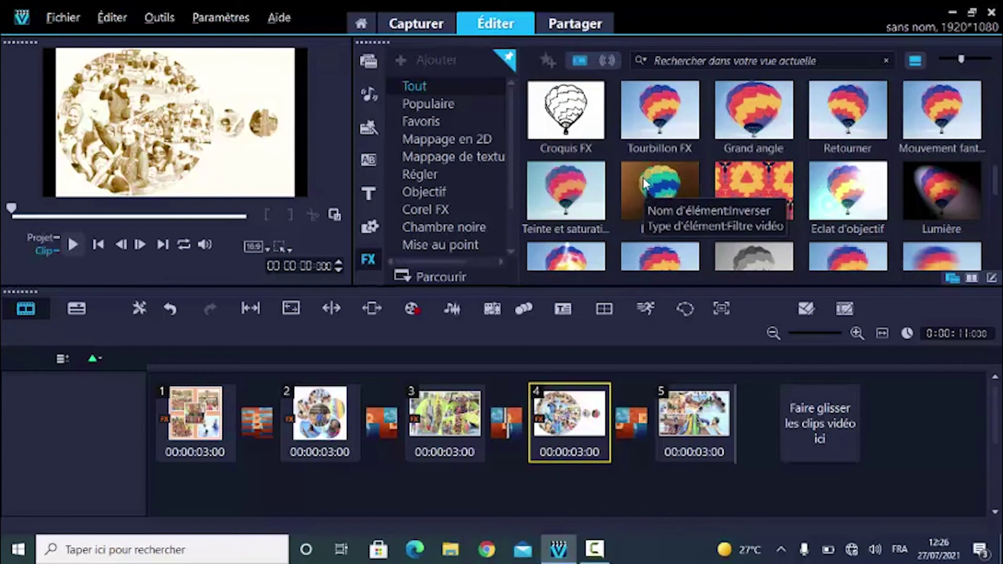
pyautogui.moveTo(677, 418)
pyautogui.mouseDown()
pyautogui.moveTo(686, 421)
pyautogui.moveTo(680, 399)
pyautogui.mouseUp()
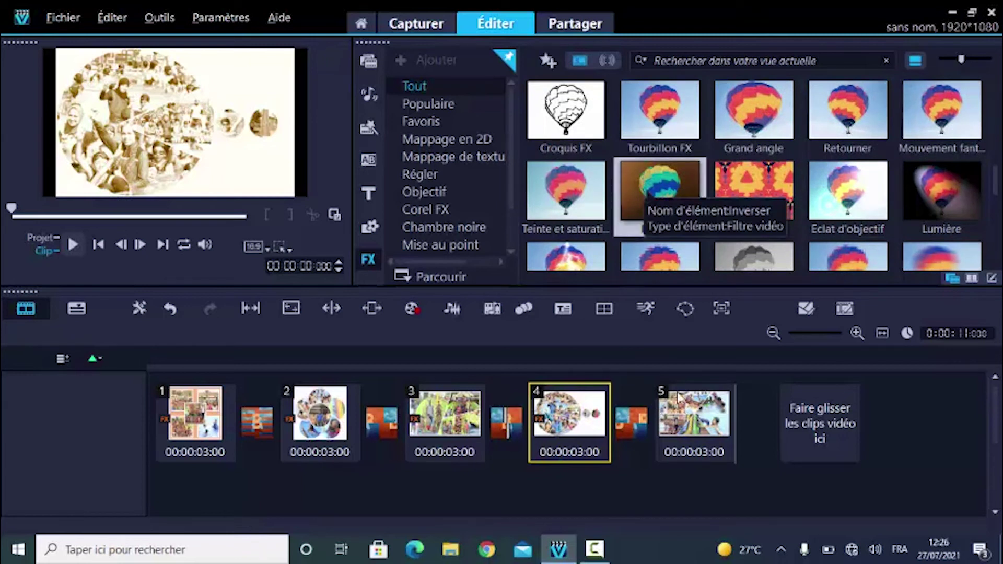
pyautogui.moveTo(634, 171); pyautogui.dragTo(700, 427)
pyautogui.click(700, 426)
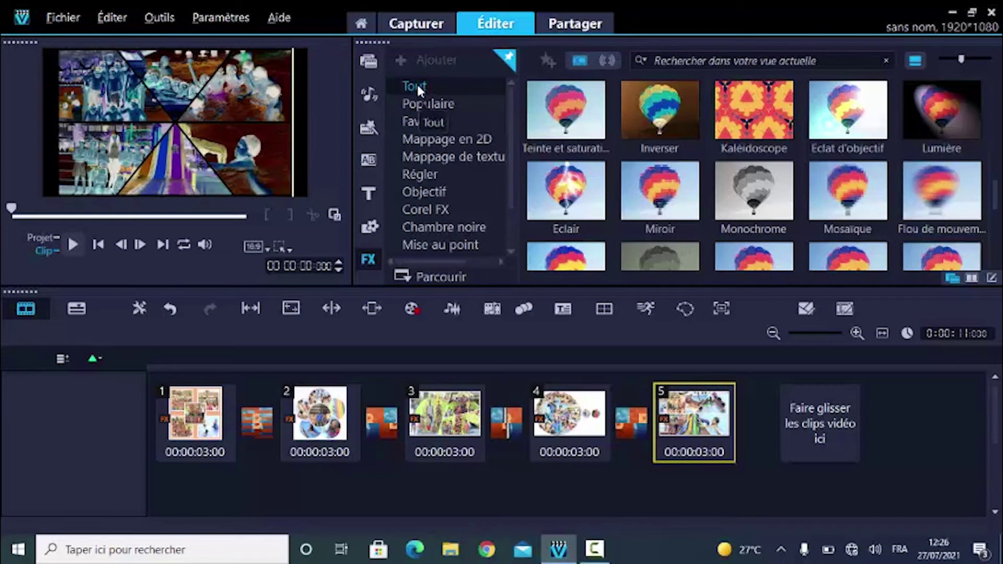
# - Look through the filter categories and play the whole project to review the filtered clips
pyautogui.scroll(-1, 397, 168)
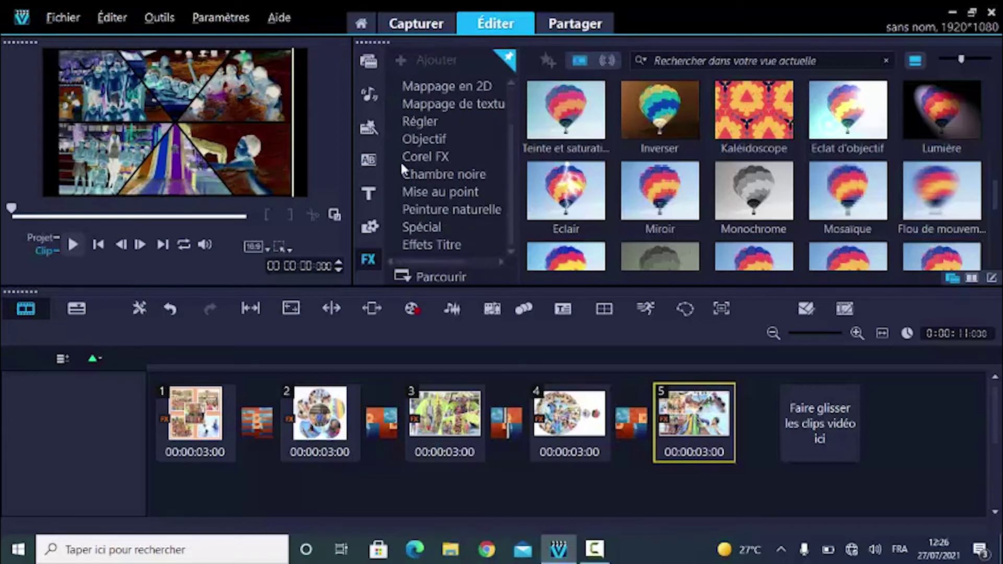
pyautogui.scroll(1, 400, 161)
pyautogui.scroll(-1, 397, 160)
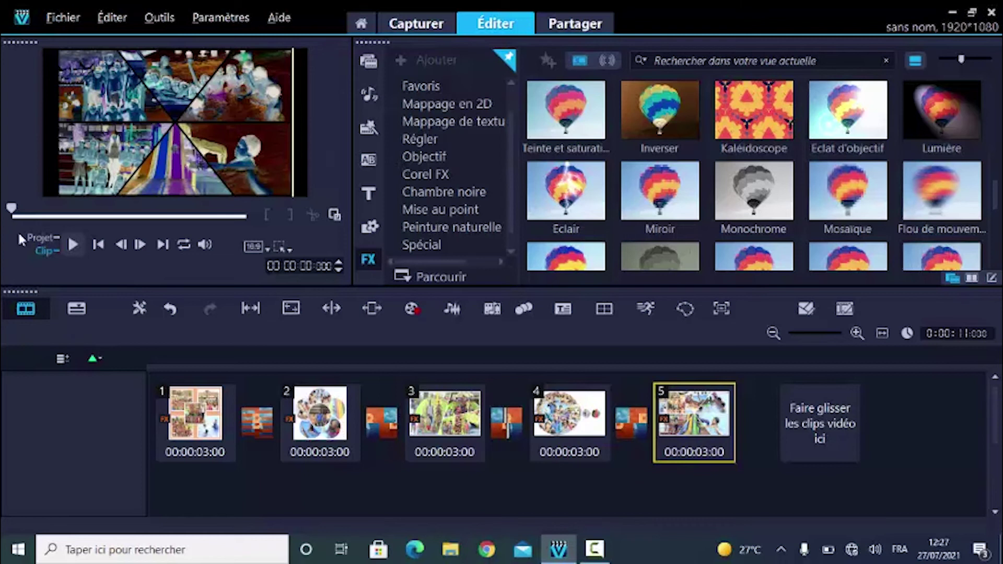
pyautogui.click(35, 236)
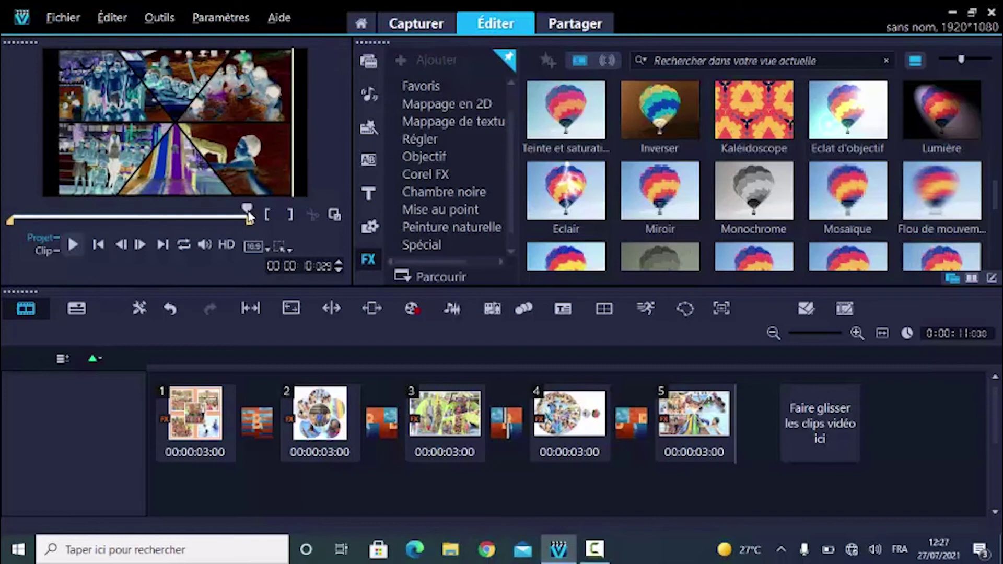
pyautogui.click(71, 246)
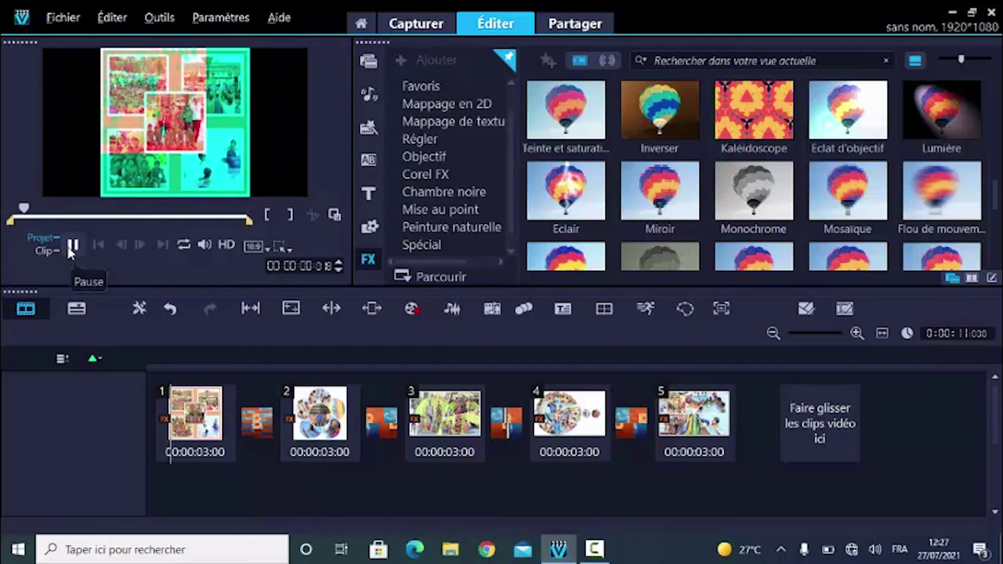